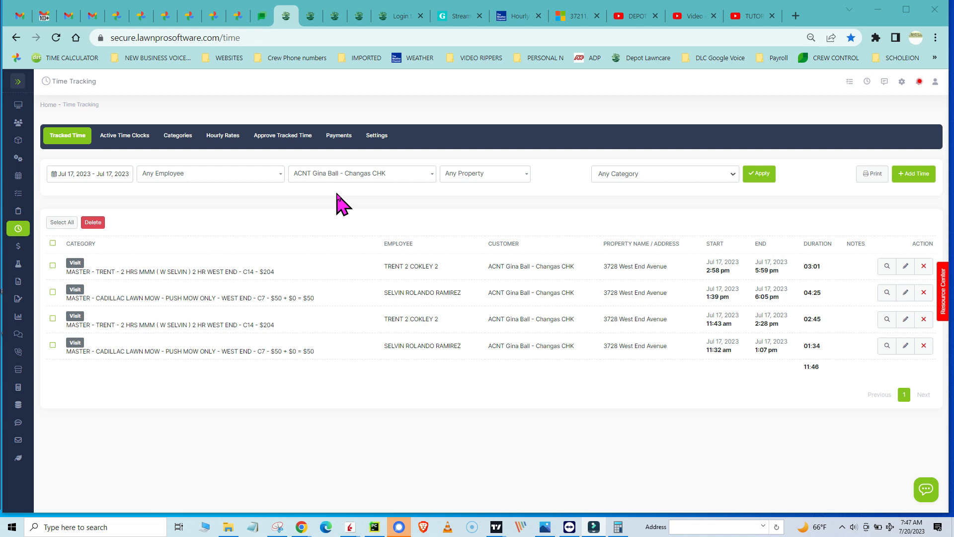
{"action": "left_click", "coordinate": [523, 179]}
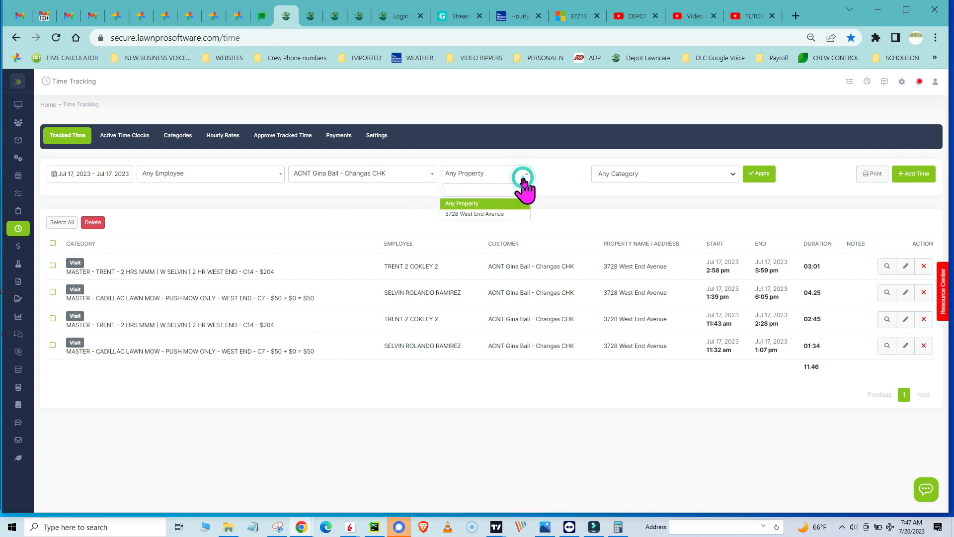
{"action": "left_click", "coordinate": [558, 182]}
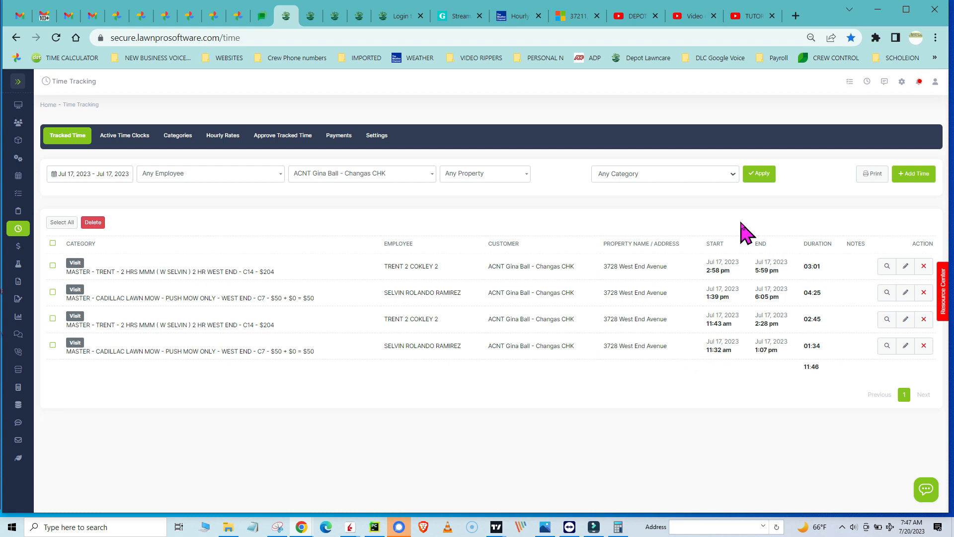
- Start a new time entry and select the employee, choosing the name record that contains "EMPLOYEE"
{"action": "left_click", "coordinate": [912, 180]}
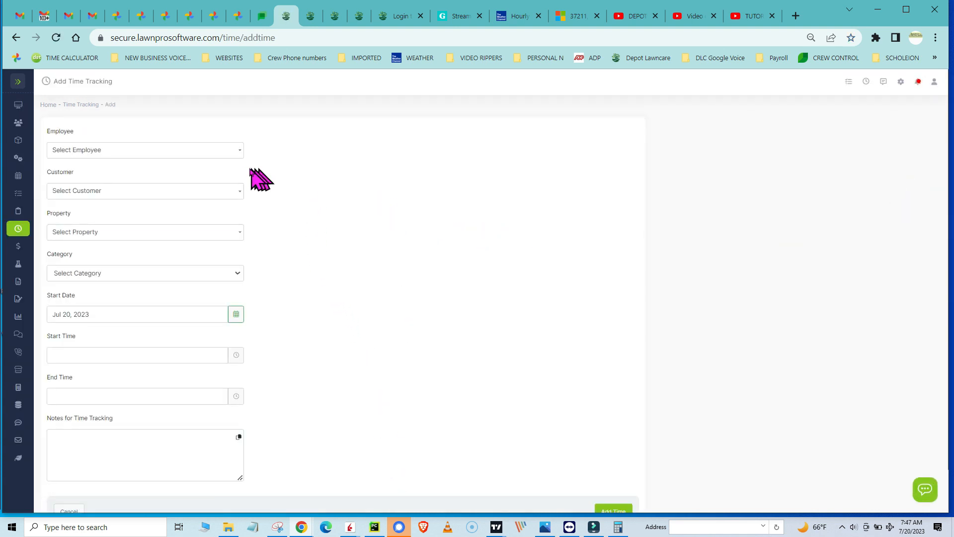
{"action": "left_click", "coordinate": [239, 155]}
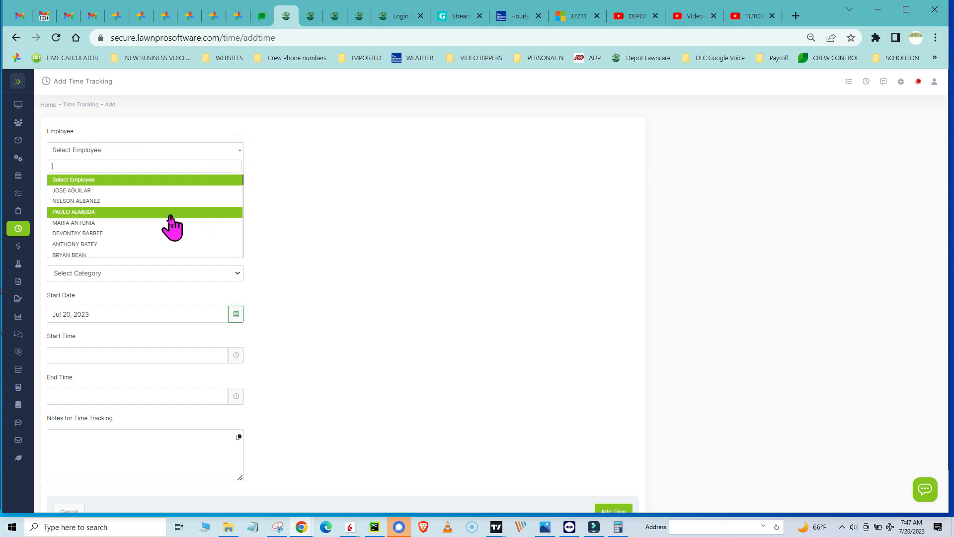
{"action": "type", "text": "kumar"}
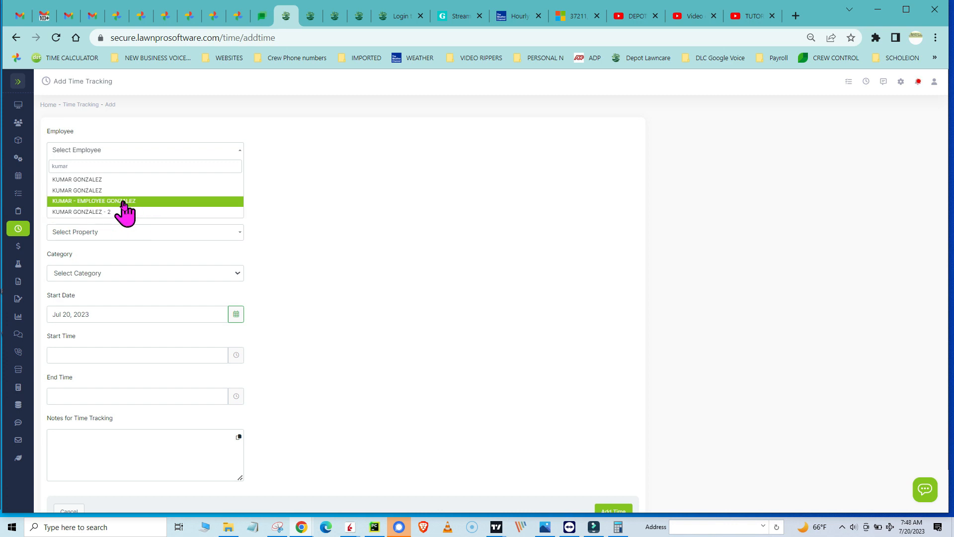
{"action": "left_click", "coordinate": [124, 202]}
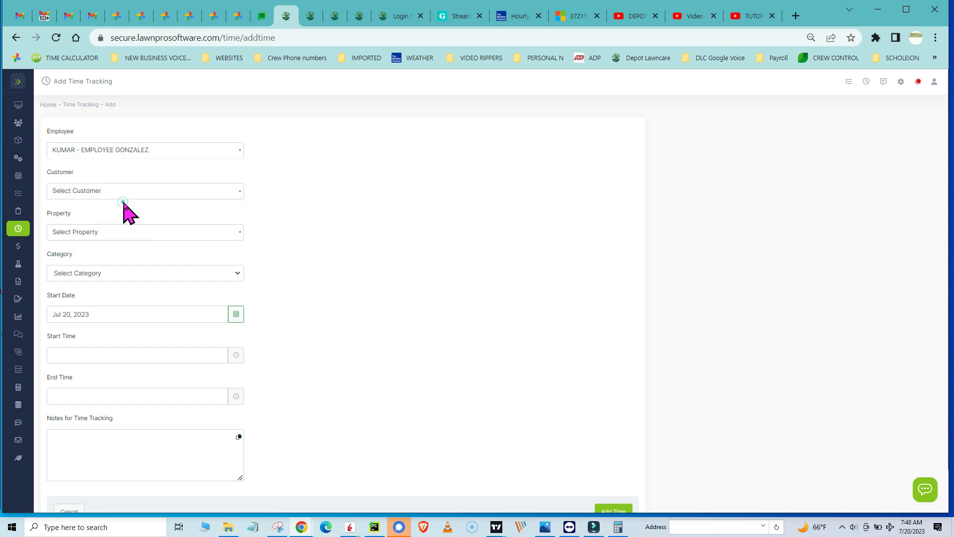
- Assign the time entry to the customer DEPOT LAWNCARE and select that customer's street-address property
{"action": "left_click", "coordinate": [129, 194]}
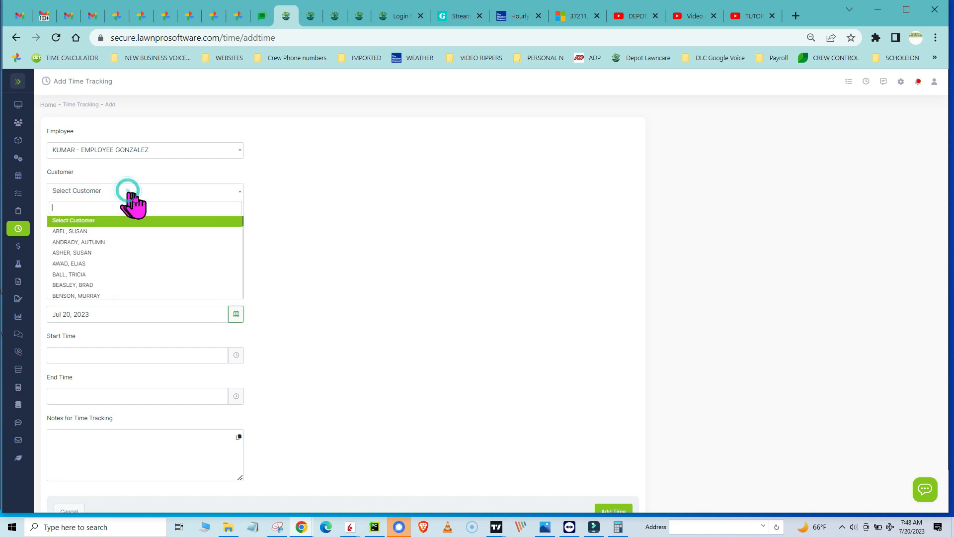
{"action": "left_click", "coordinate": [111, 206]}
{"action": "type", "text": "depot"}
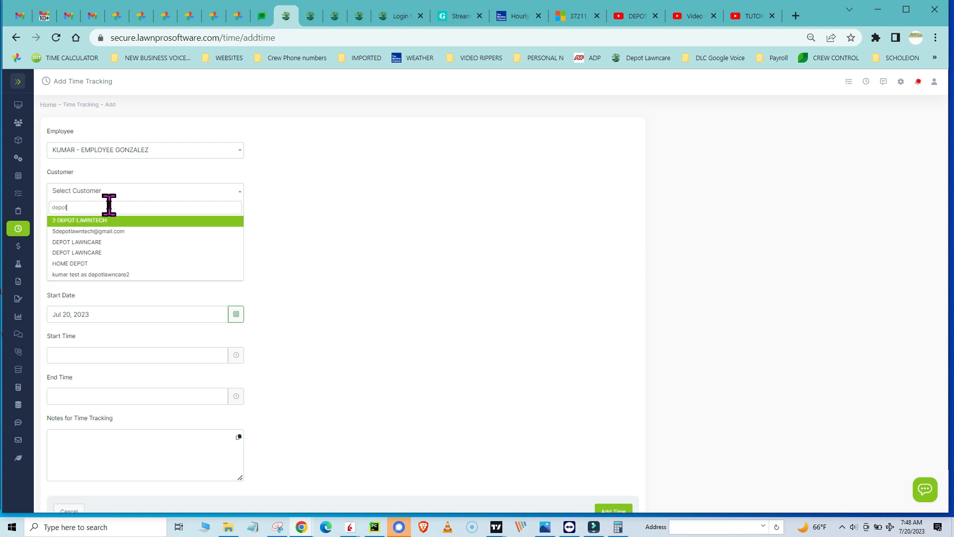
{"action": "left_click", "coordinate": [98, 253]}
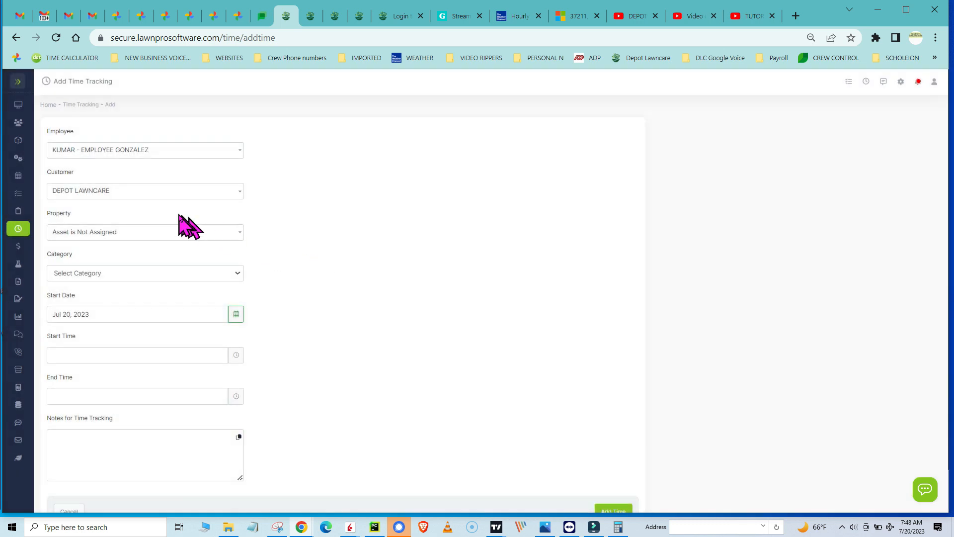
{"action": "left_click", "coordinate": [224, 235]}
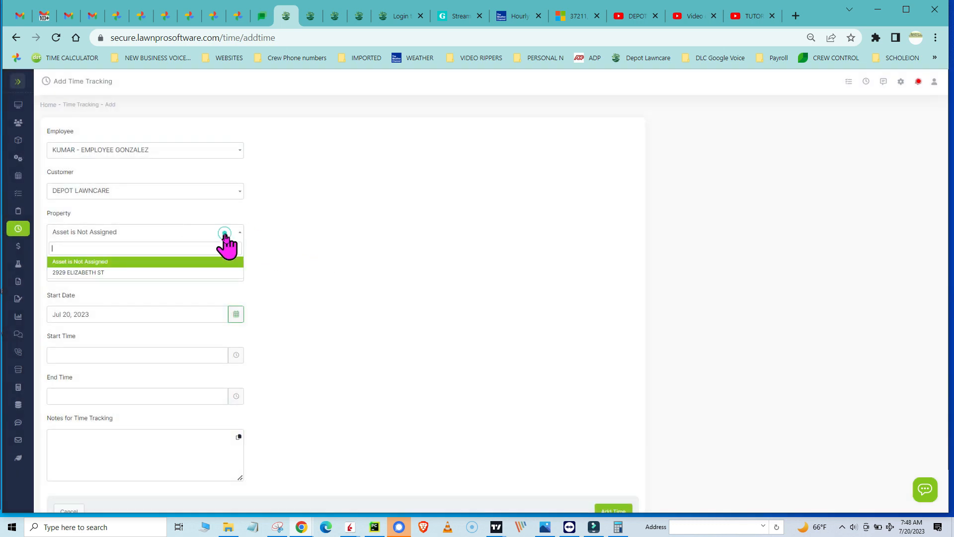
{"action": "left_click", "coordinate": [96, 273]}
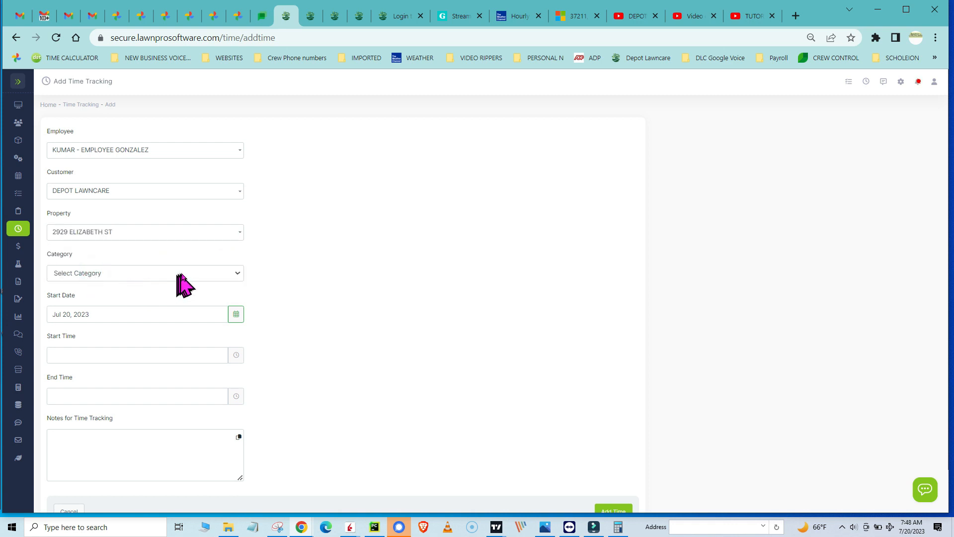
- Set the category to "b2 hourly work for dlc" and the start date to Jul 19, 2023
{"action": "left_click", "coordinate": [238, 274]}
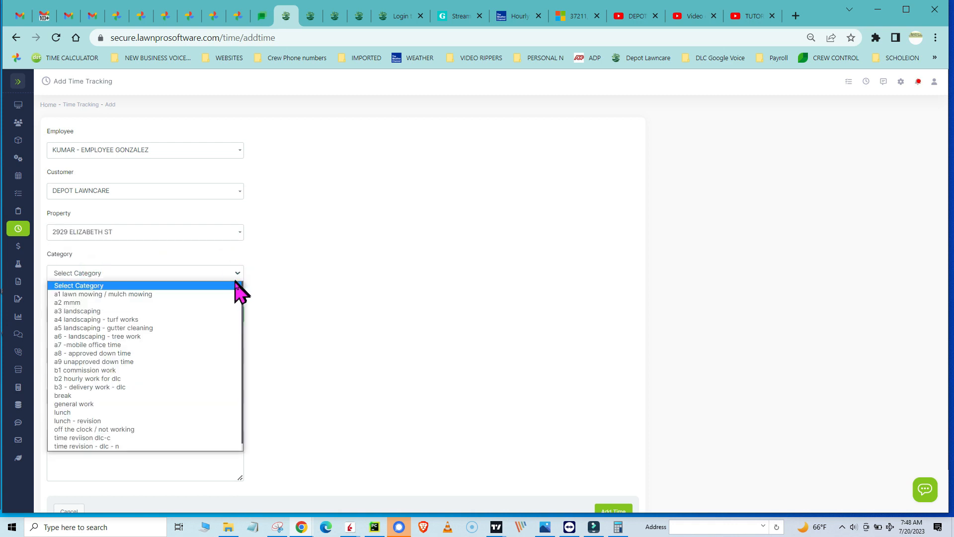
{"action": "left_click", "coordinate": [127, 380]}
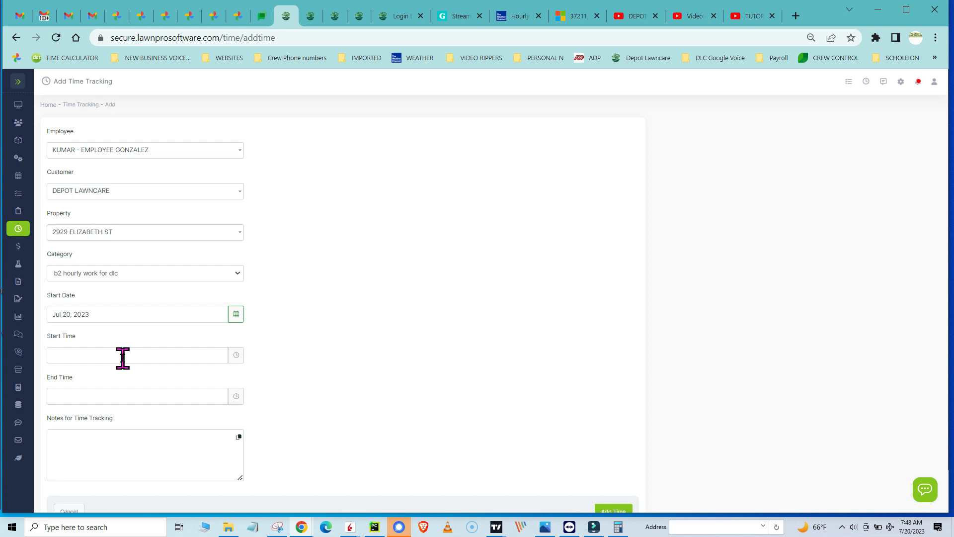
{"action": "left_click", "coordinate": [237, 316]}
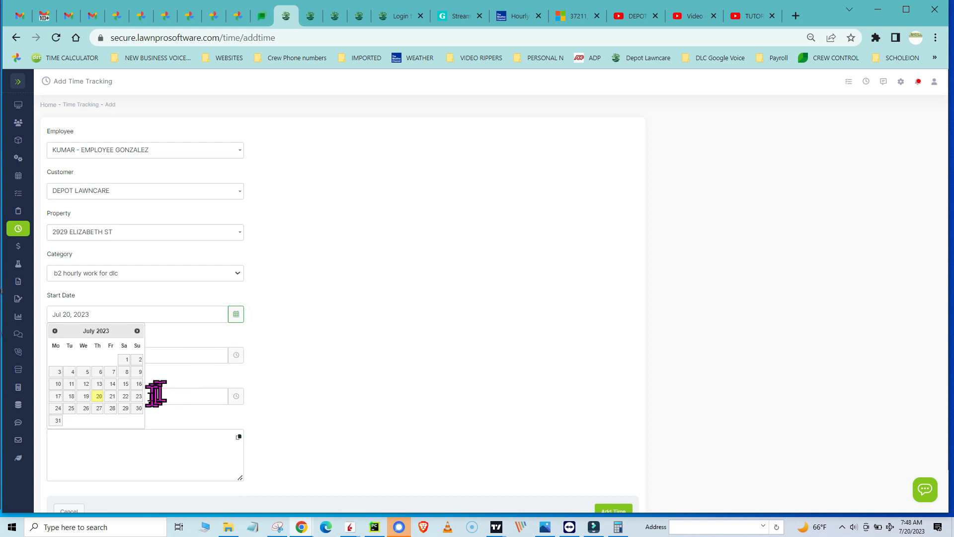
{"action": "left_click", "coordinate": [86, 396]}
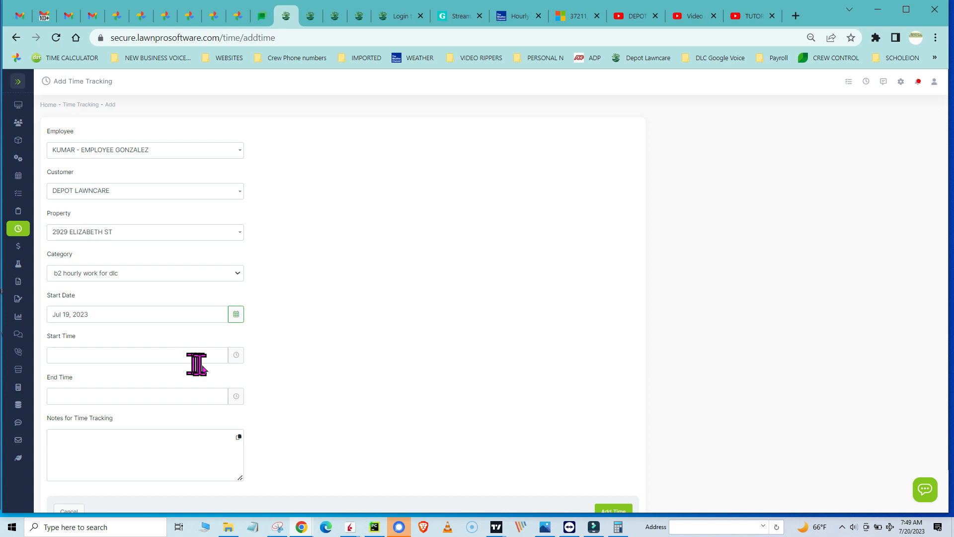
{"action": "left_click", "coordinate": [234, 355]}
{"action": "left_click", "coordinate": [201, 355]}
{"action": "left_click", "coordinate": [57, 392]}
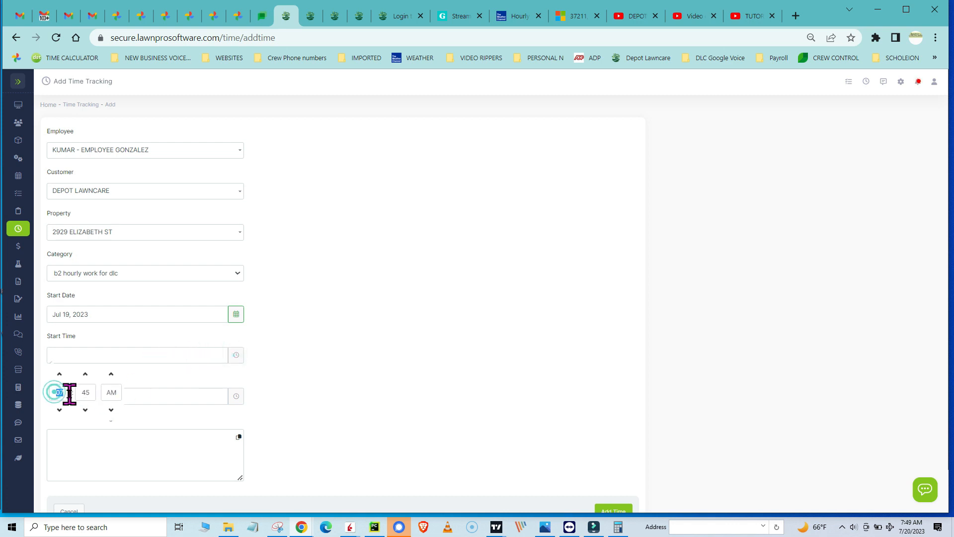
{"action": "left_click", "coordinate": [89, 392]}
{"action": "left_click", "coordinate": [182, 412]}
{"action": "left_click", "coordinate": [82, 355]}
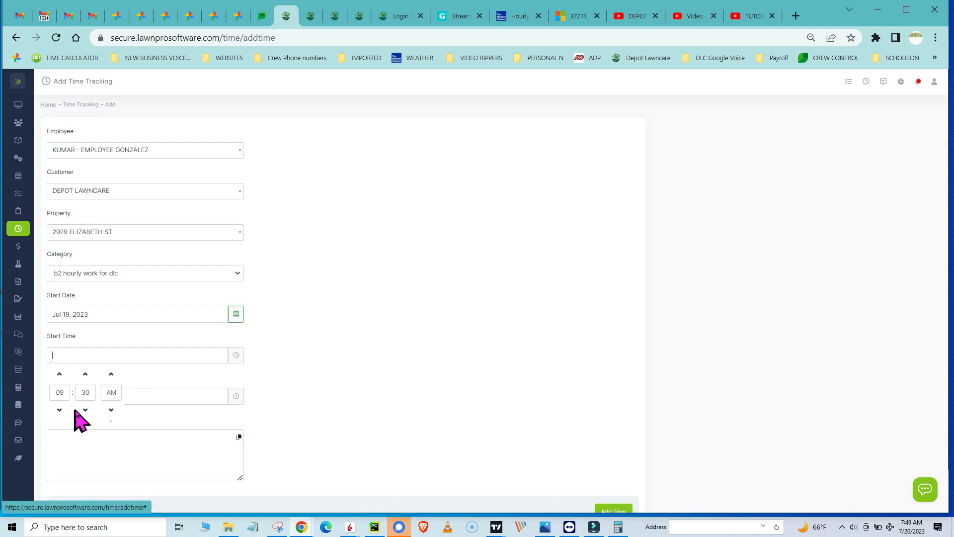
{"action": "left_click", "coordinate": [115, 391]}
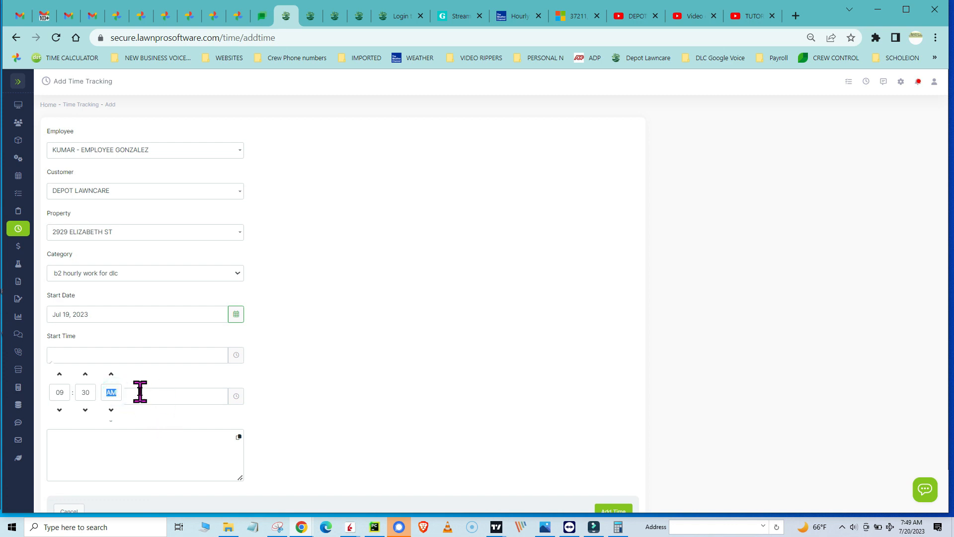
{"action": "left_click", "coordinate": [119, 356]}
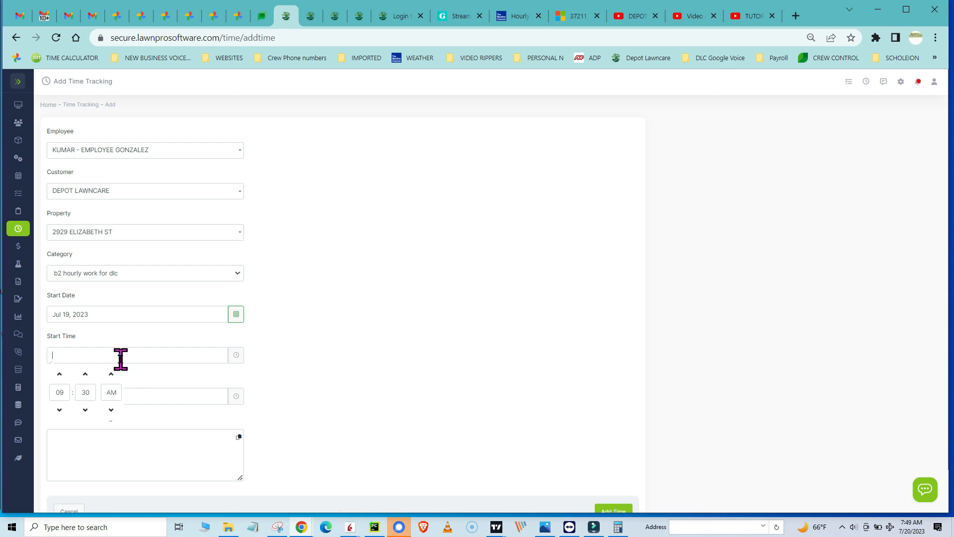
{"action": "left_click", "coordinate": [104, 355]}
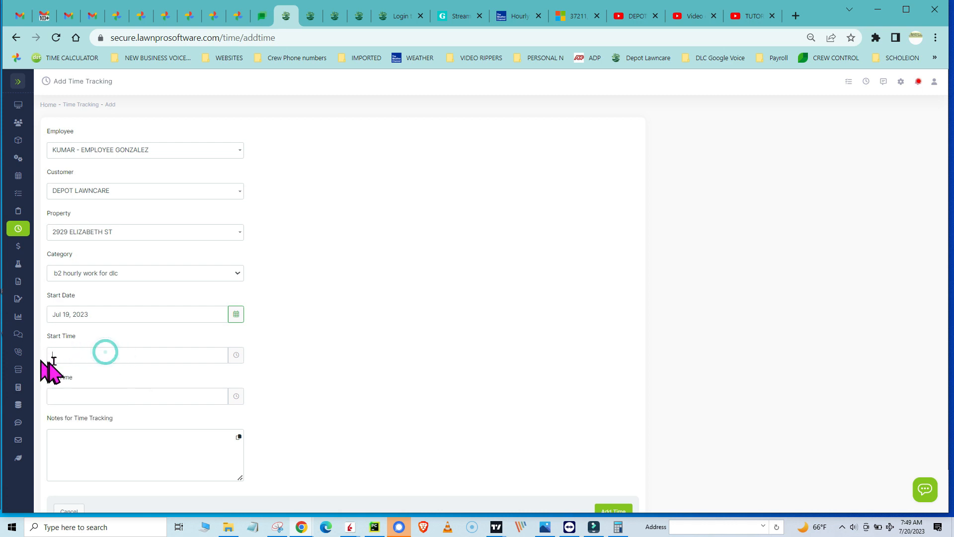
- Enter 09:30 AM as the start time and 10:45 AM as the end time, and save the time entry
{"action": "left_click", "coordinate": [104, 356]}
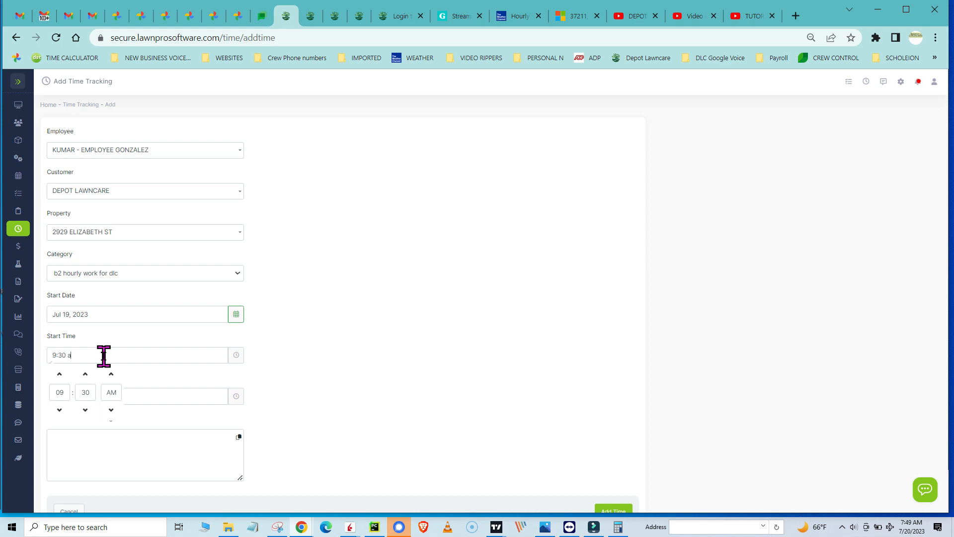
{"action": "key", "text": "Return"}
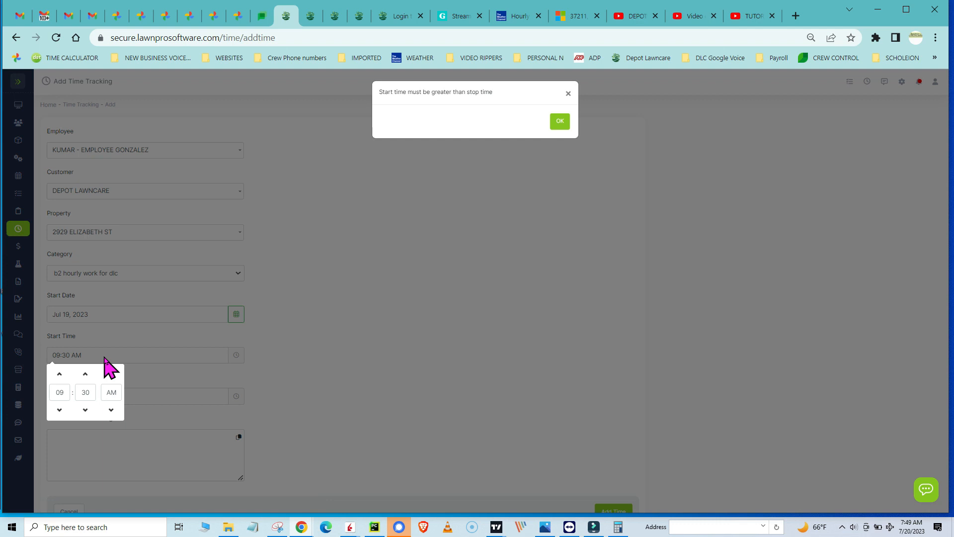
{"action": "left_click", "coordinate": [559, 122]}
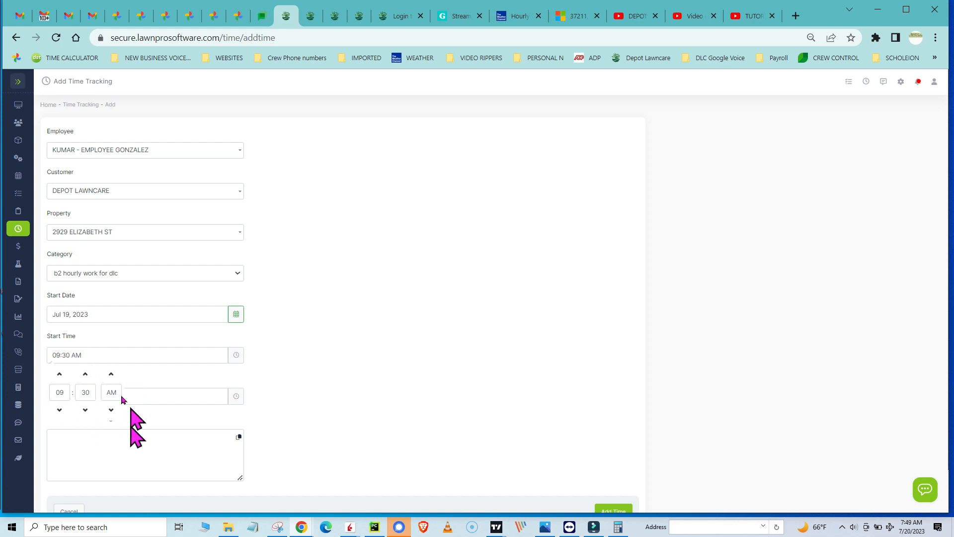
{"action": "left_click", "coordinate": [147, 396]}
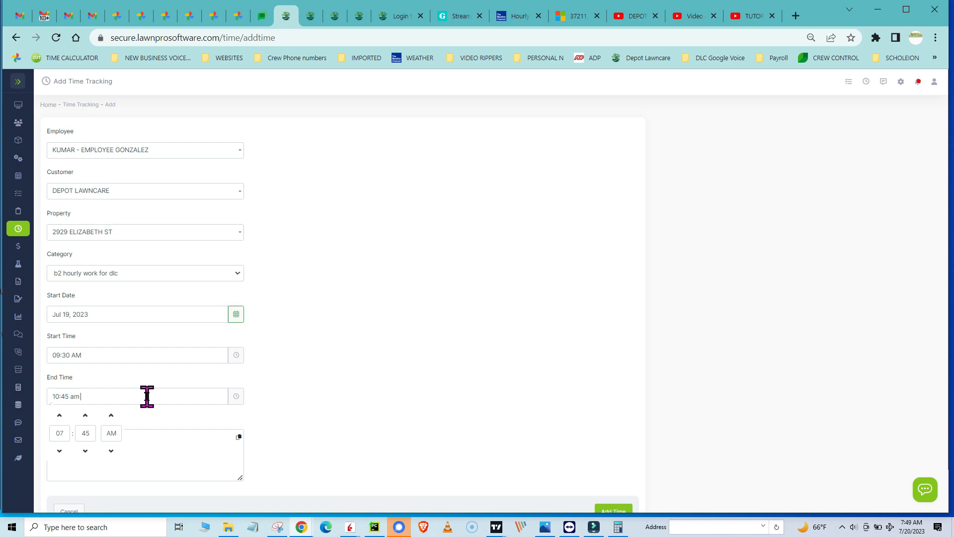
{"action": "key", "text": "Return"}
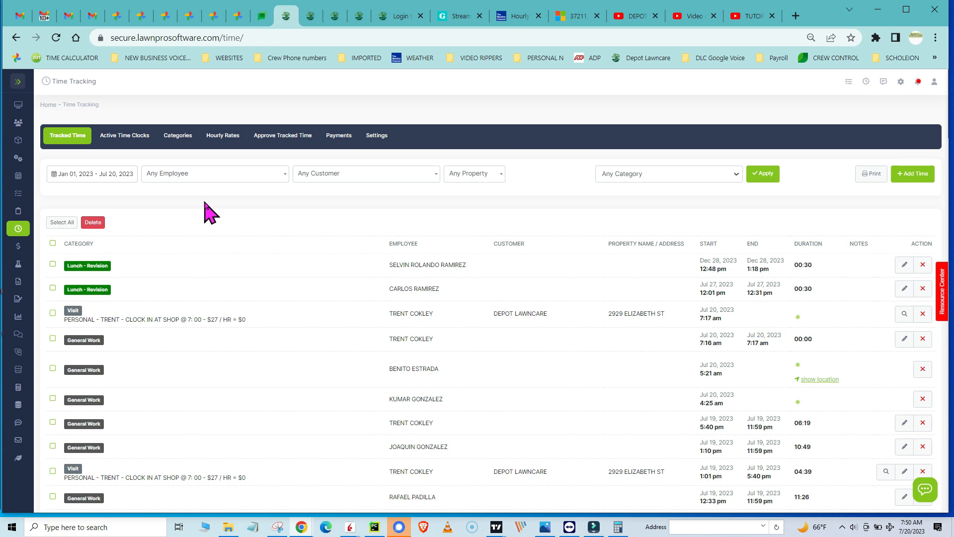
- Filter the tracked time list to yesterday, Jul 19, 2023, and to the employee of the new entry
{"action": "left_click", "coordinate": [125, 175]}
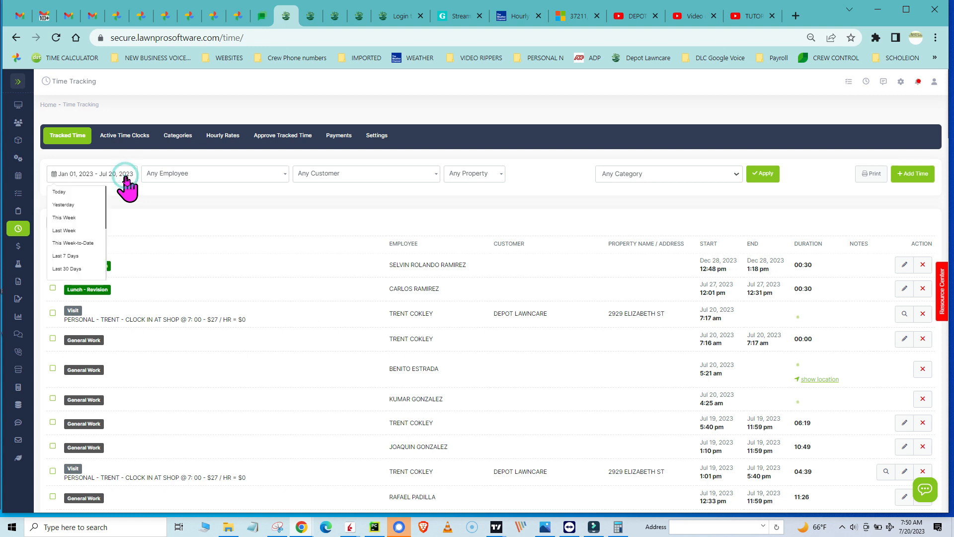
{"action": "left_click", "coordinate": [91, 206]}
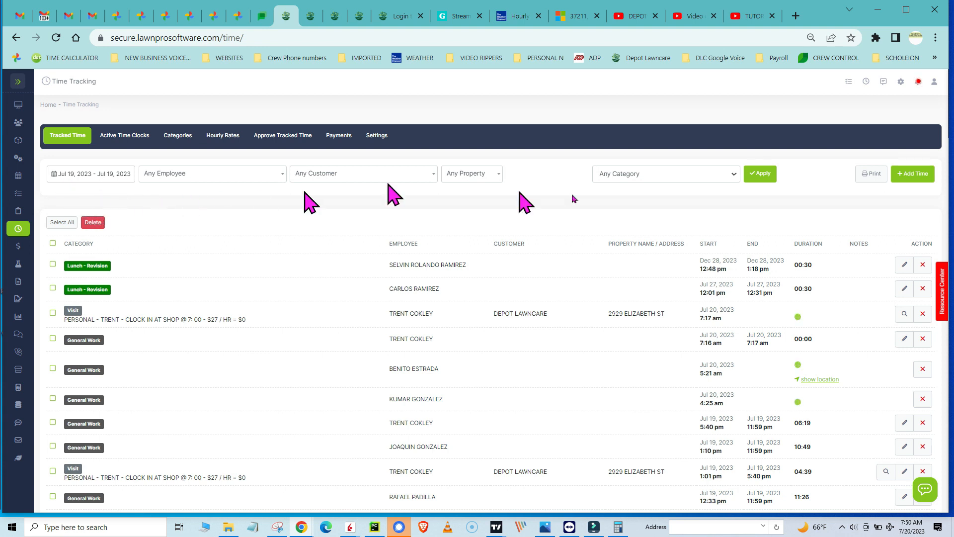
{"action": "left_click", "coordinate": [255, 175]}
{"action": "type", "text": "kumar"}
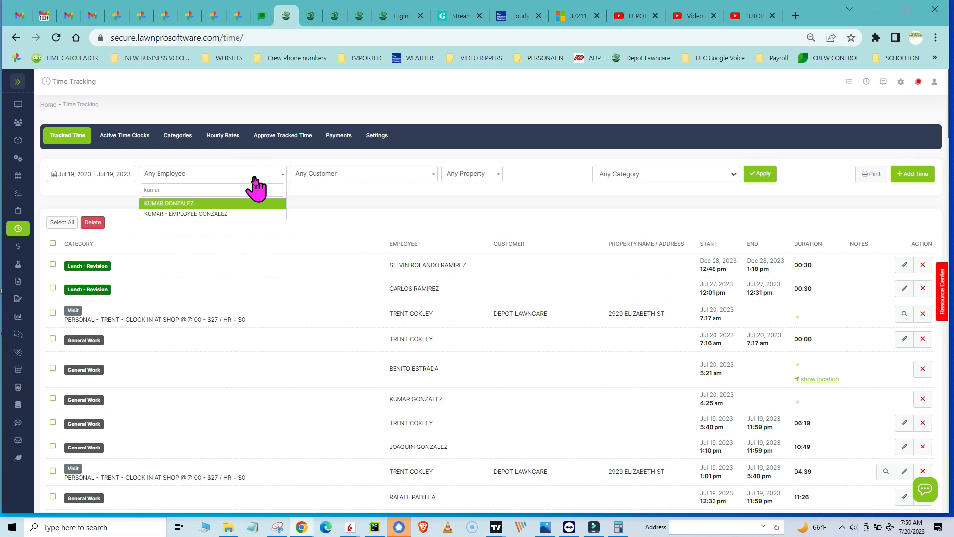
{"action": "left_click", "coordinate": [206, 214]}
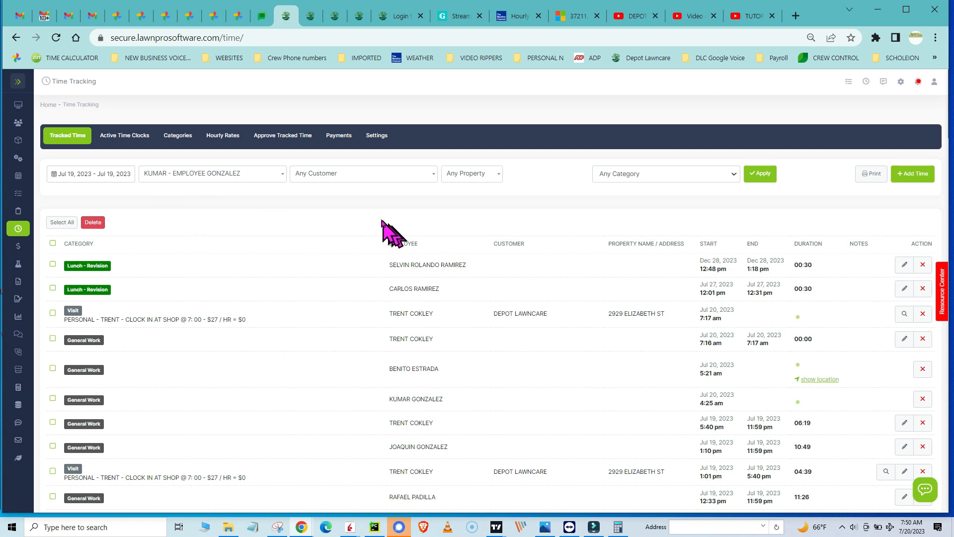
{"action": "left_click", "coordinate": [768, 179]}
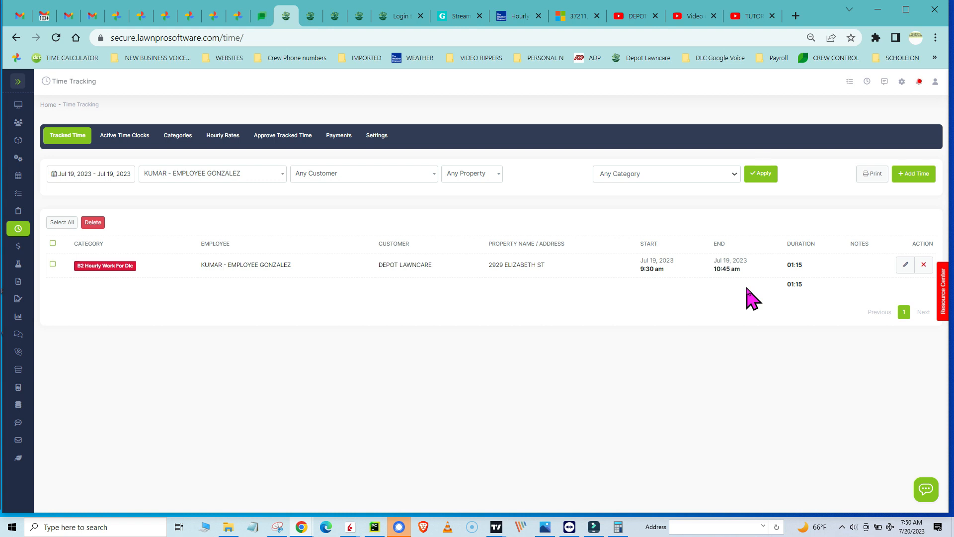
- Start another time entry for the same employee and assign it to the customer DEPOT LAWNCARE
{"action": "left_click", "coordinate": [916, 175]}
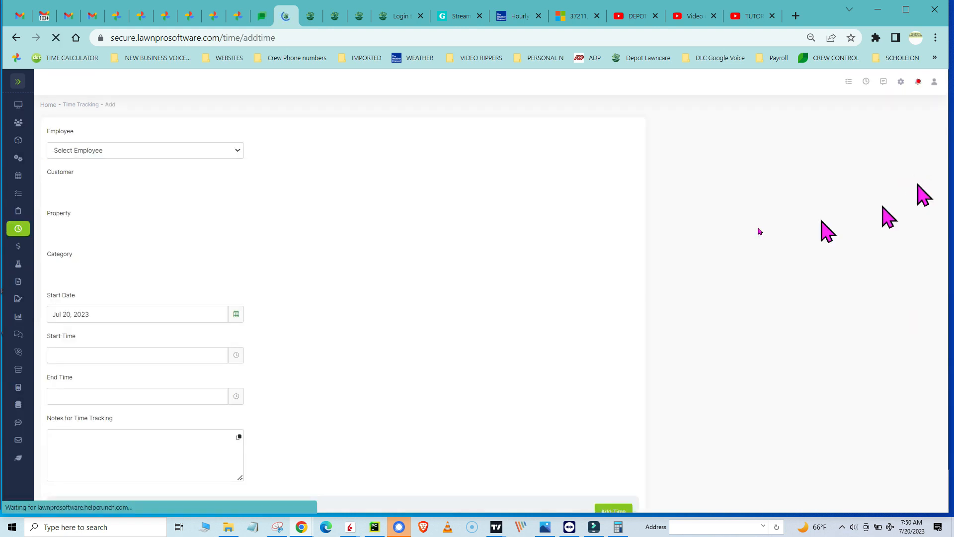
{"action": "left_click", "coordinate": [190, 149]}
{"action": "type", "text": "kumar"}
{"action": "left_click", "coordinate": [111, 201]}
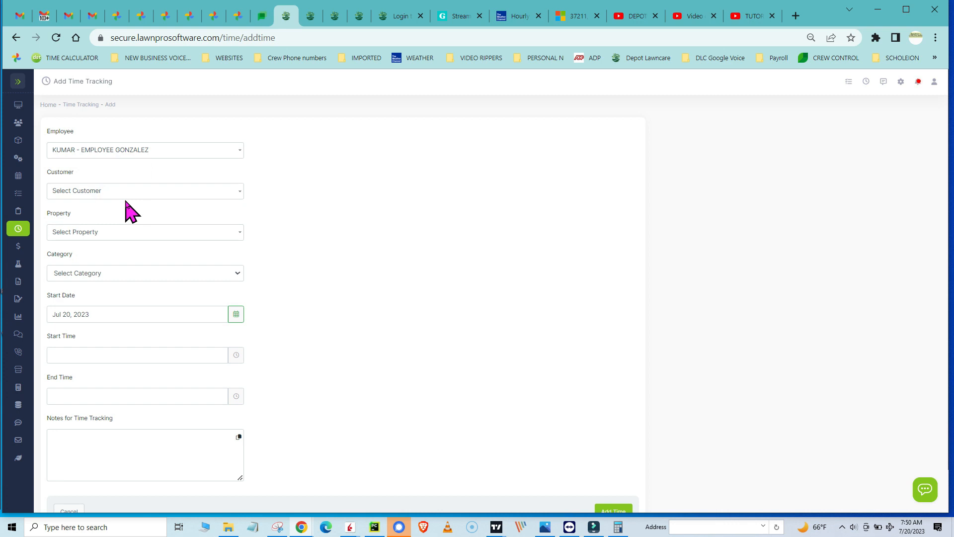
{"action": "left_click", "coordinate": [136, 194]}
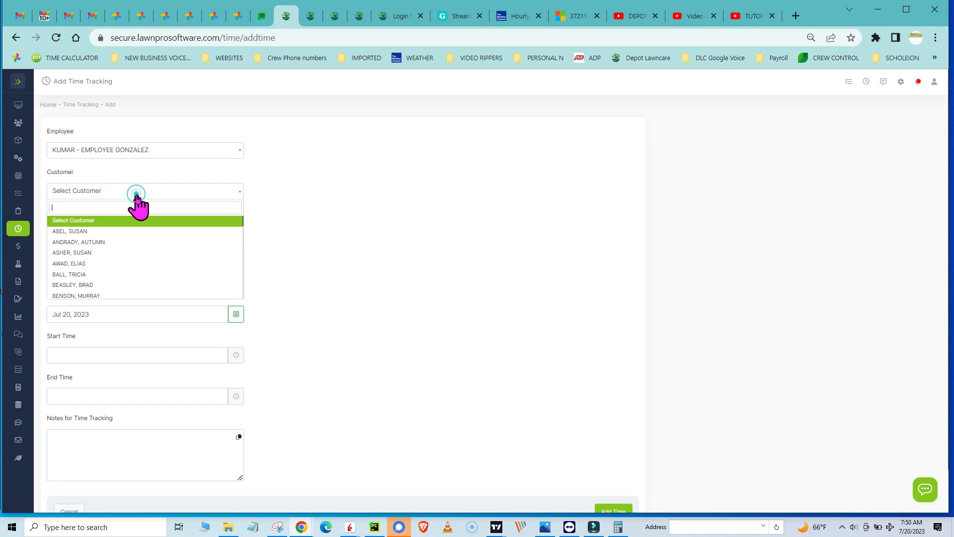
{"action": "type", "text": "depot"}
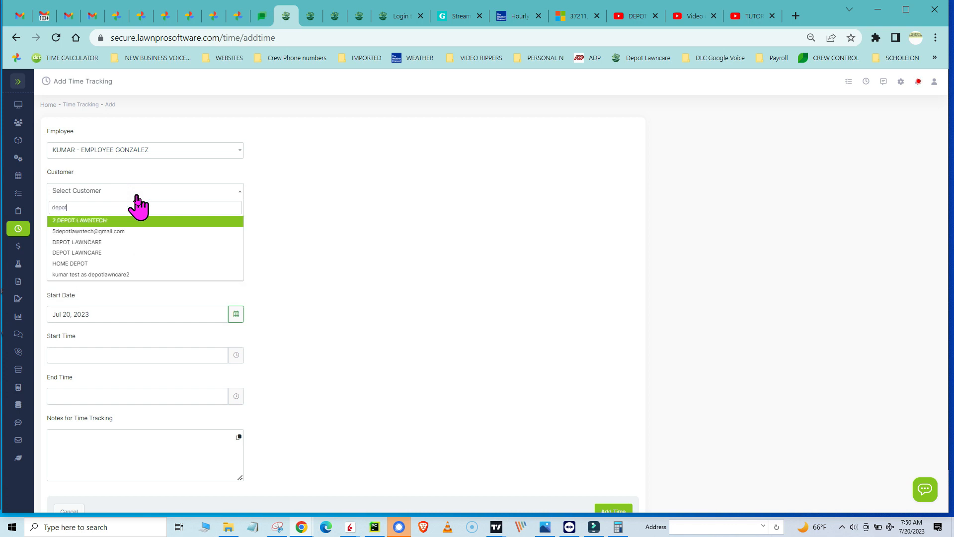
{"action": "left_click", "coordinate": [113, 254]}
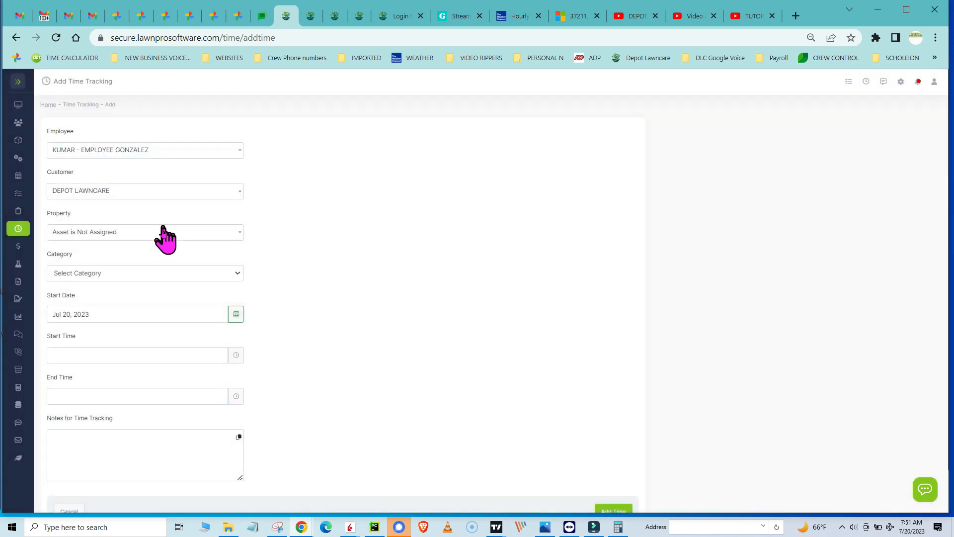
- Assign the customer's street-address property to the time entry and set the category to "b2 hourly work for dlc"
{"action": "left_click", "coordinate": [154, 231]}
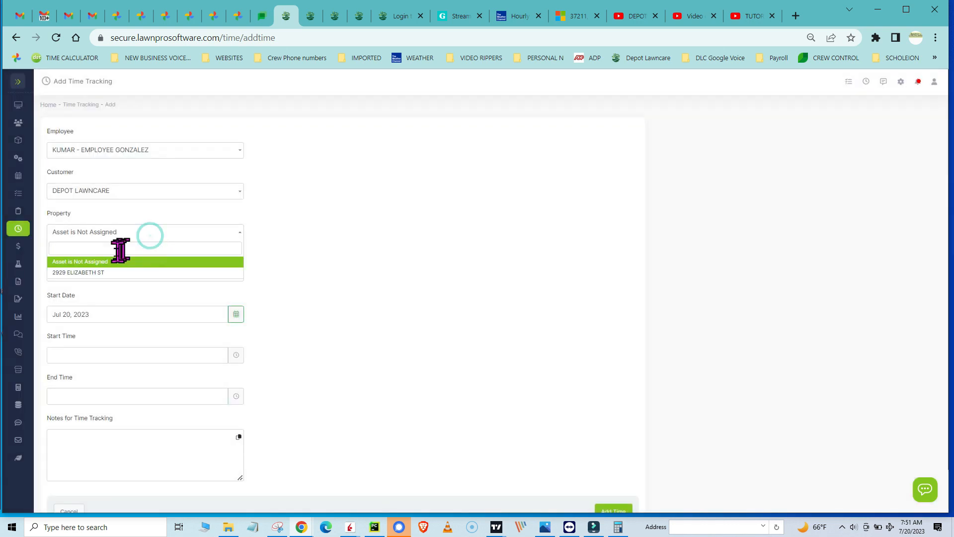
{"action": "left_click", "coordinate": [103, 273]}
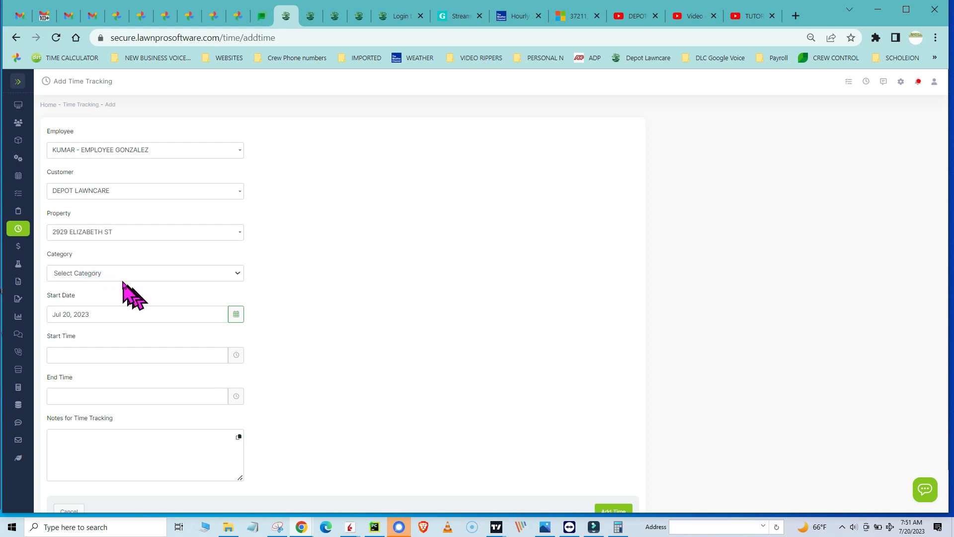
{"action": "left_click", "coordinate": [117, 274]}
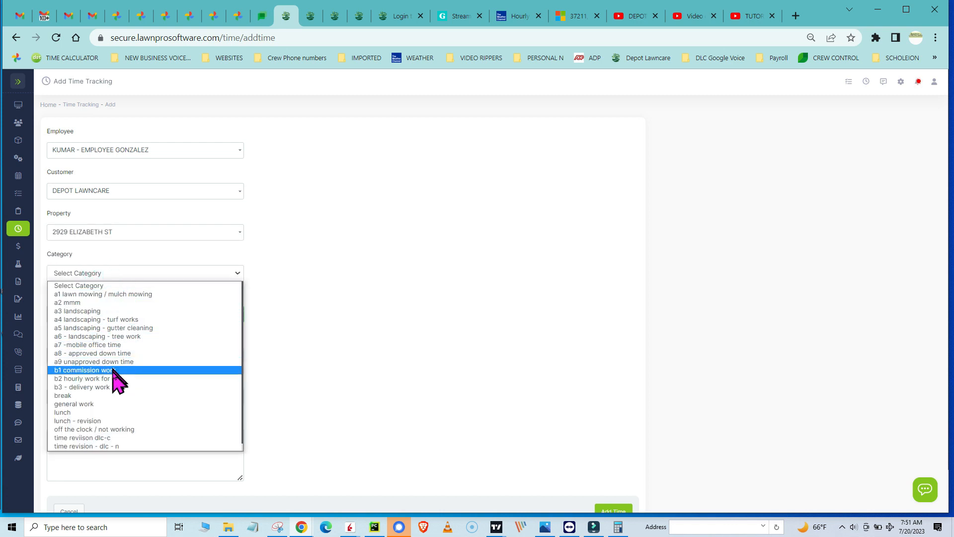
{"action": "left_click", "coordinate": [113, 380]}
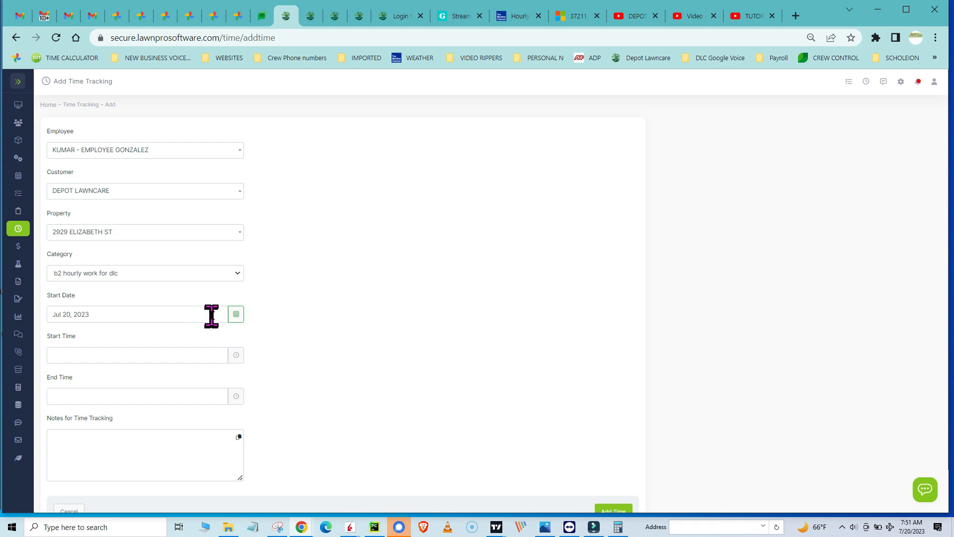
- Set the start date to Jul 19, 2023 and the start time to 11:00 AM
{"action": "left_click", "coordinate": [236, 314]}
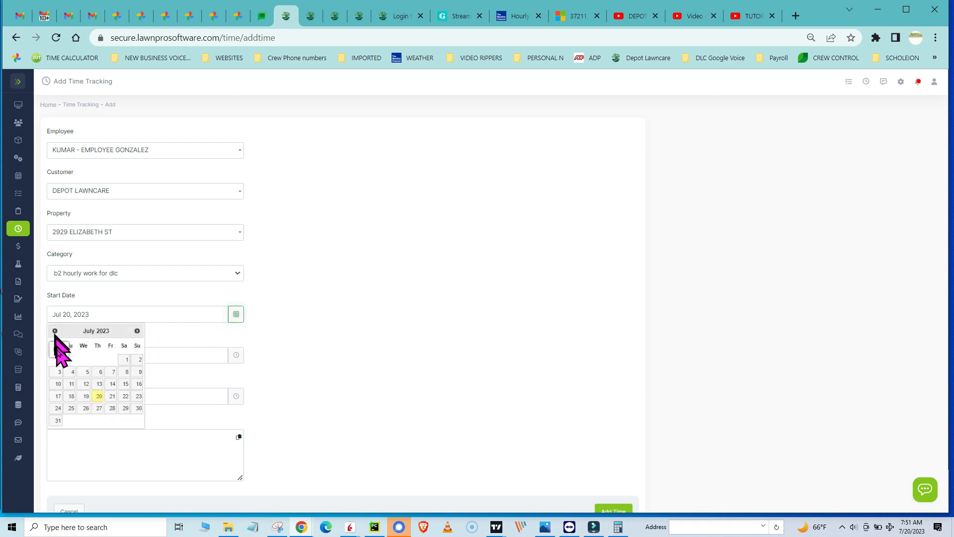
{"action": "left_click", "coordinate": [83, 396]}
{"action": "left_click", "coordinate": [103, 353]}
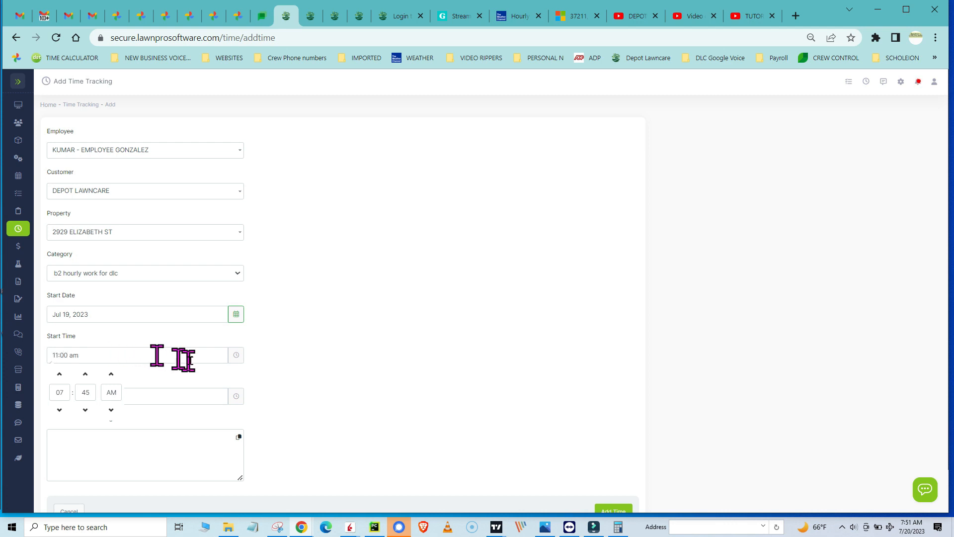
{"action": "left_click", "coordinate": [278, 384]}
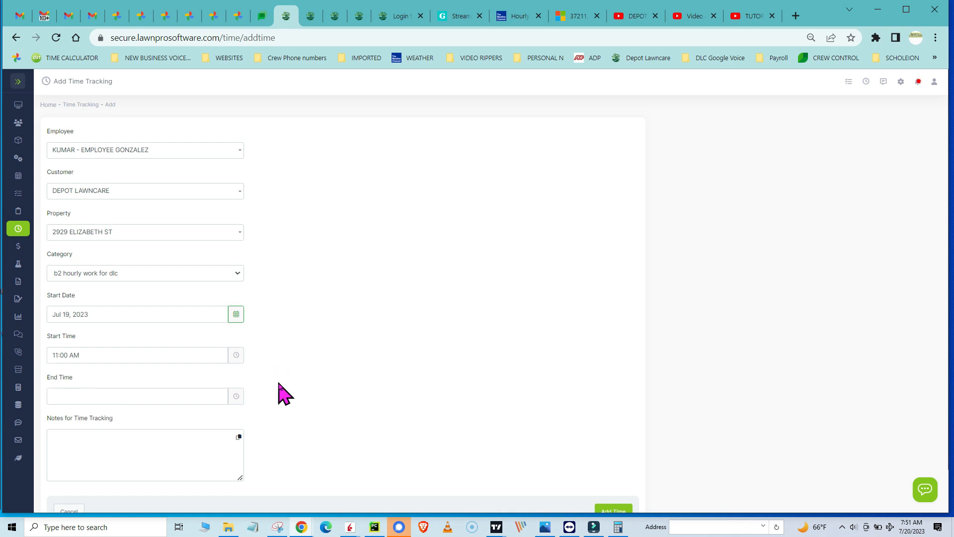
- Enter 12:15 PM as the end time and save the time entry
{"action": "left_click", "coordinate": [88, 398]}
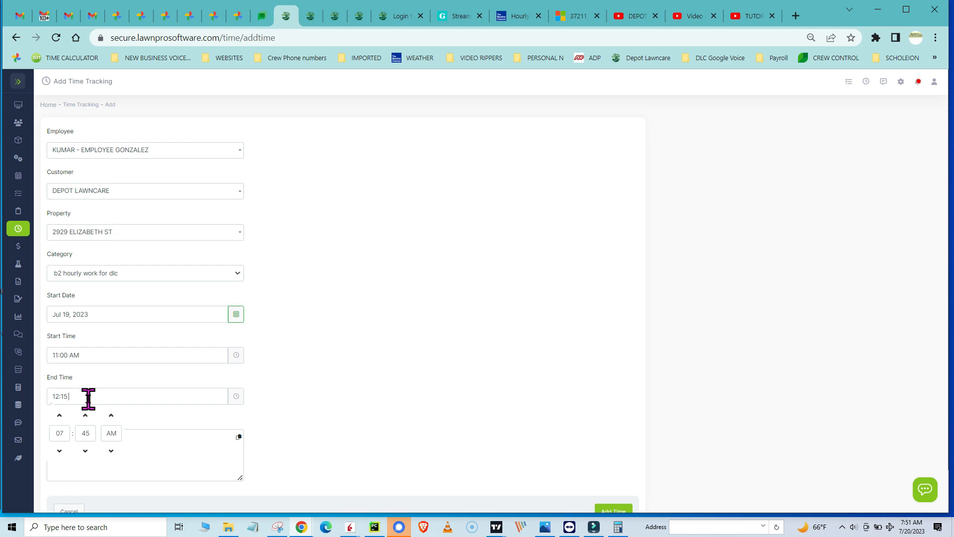
{"action": "type", "text": "12:15 pm"}
{"action": "left_click", "coordinate": [359, 404]}
{"action": "scroll", "coordinate": [299, 424], "scroll_direction": "down", "scroll_amount": 1}
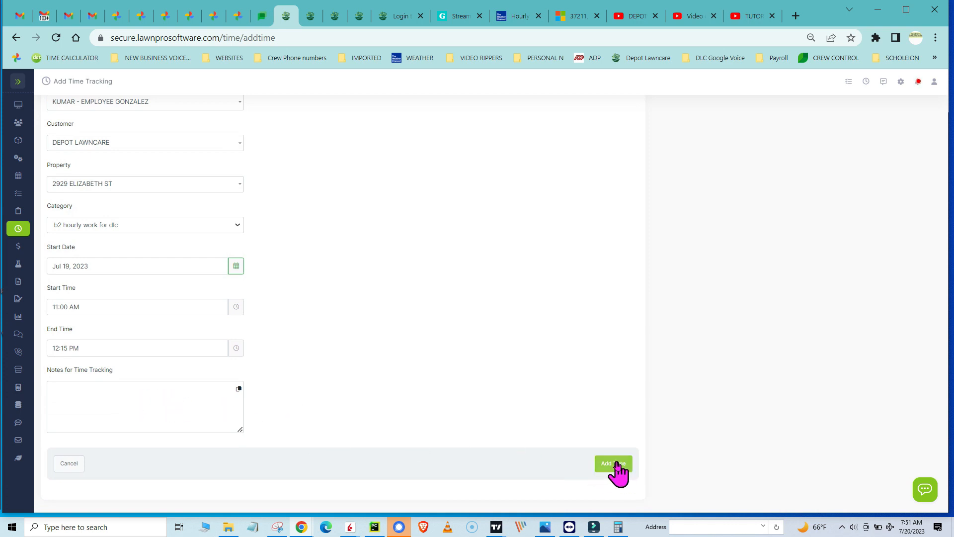
{"action": "left_click", "coordinate": [617, 465]}
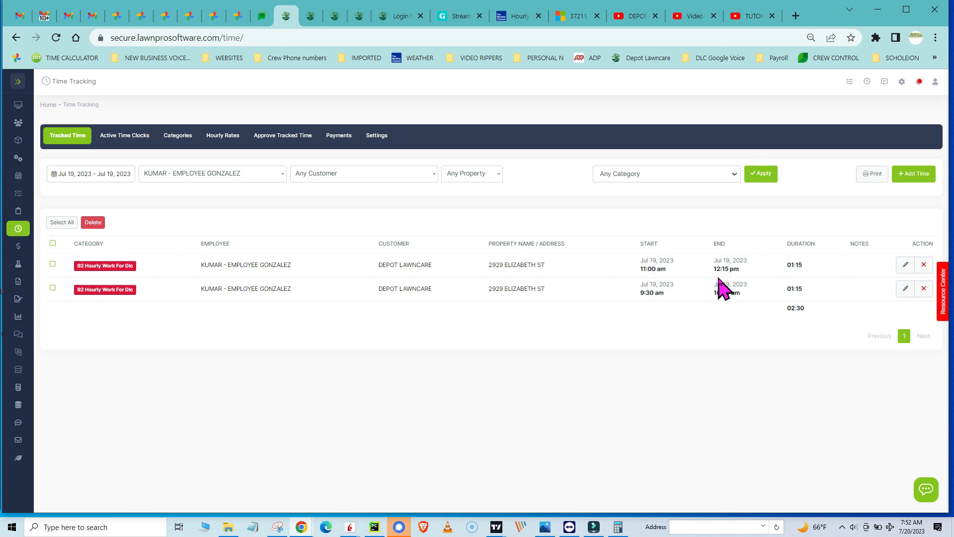
- Start a third time entry for the same employee and assign it to the second DEPOT LAWNCARE customer match
{"action": "left_click", "coordinate": [918, 172]}
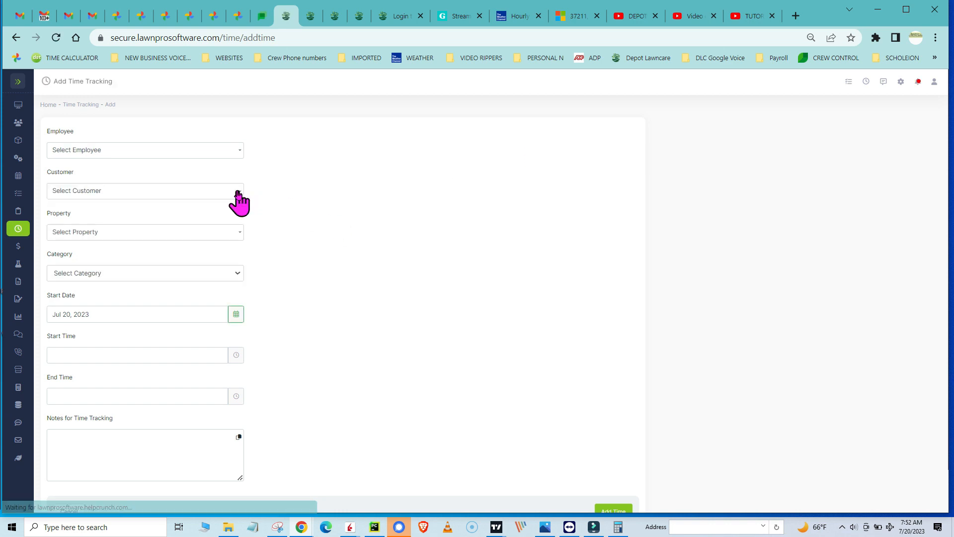
{"action": "left_click", "coordinate": [197, 151]}
{"action": "type", "text": "ku"}
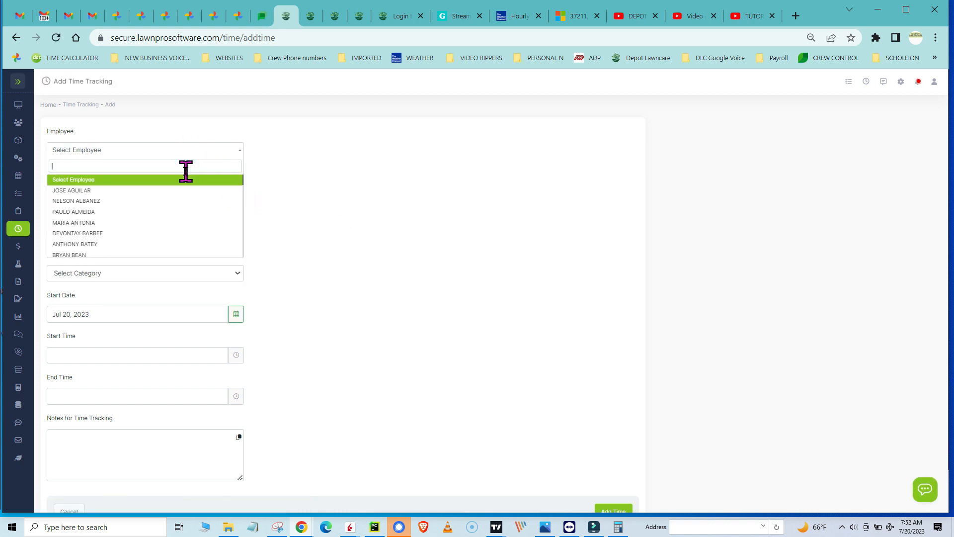
{"action": "type", "text": "ma"}
{"action": "left_click", "coordinate": [121, 199]}
{"action": "left_click", "coordinate": [124, 192]}
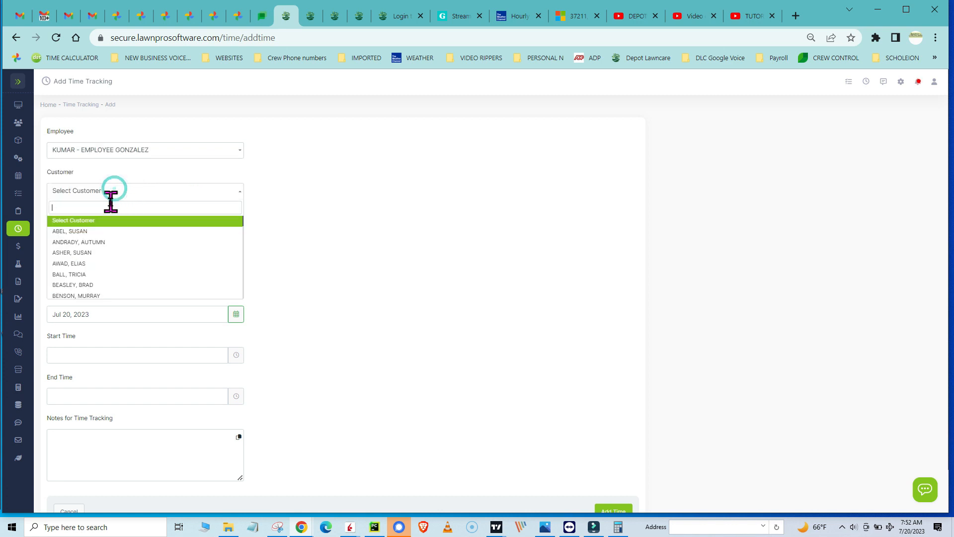
{"action": "type", "text": "depot"}
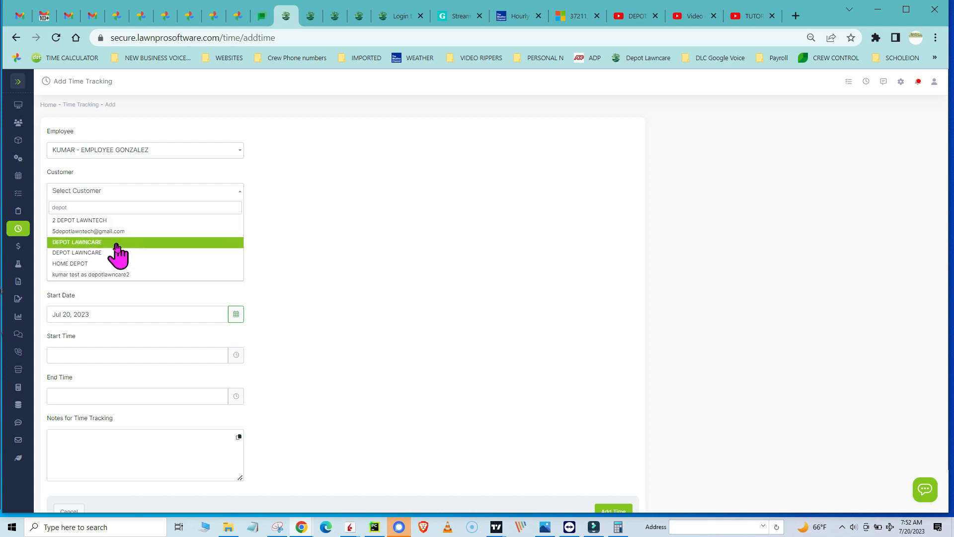
{"action": "left_click", "coordinate": [116, 253]}
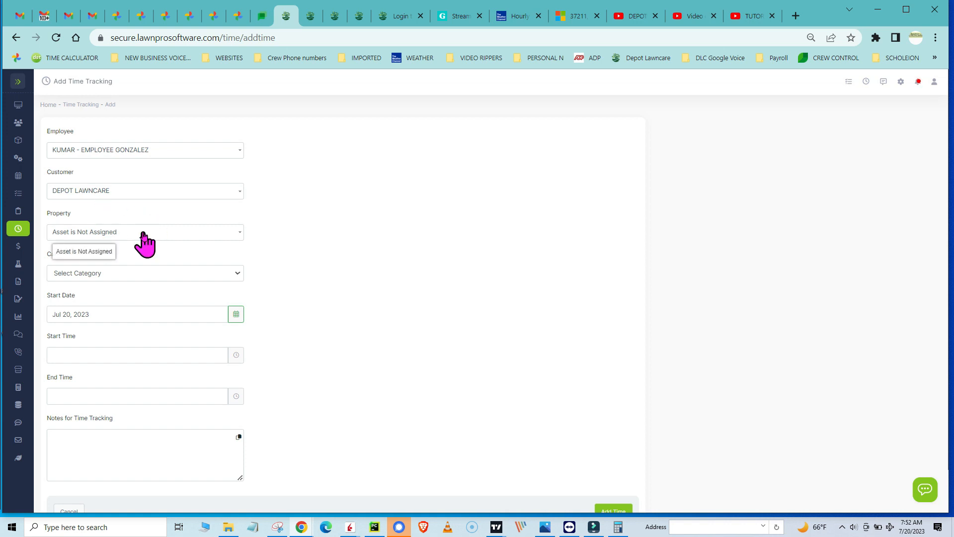
- Choose the customer's street-address property and set the category to "lunch"
{"action": "left_click", "coordinate": [238, 233]}
{"action": "left_click", "coordinate": [116, 272]}
{"action": "left_click", "coordinate": [208, 273]}
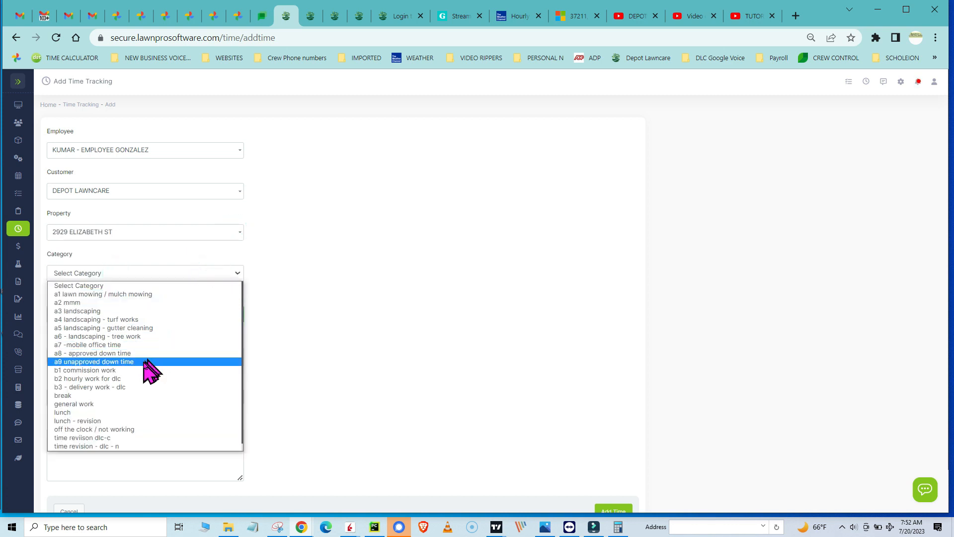
{"action": "left_click", "coordinate": [90, 412]}
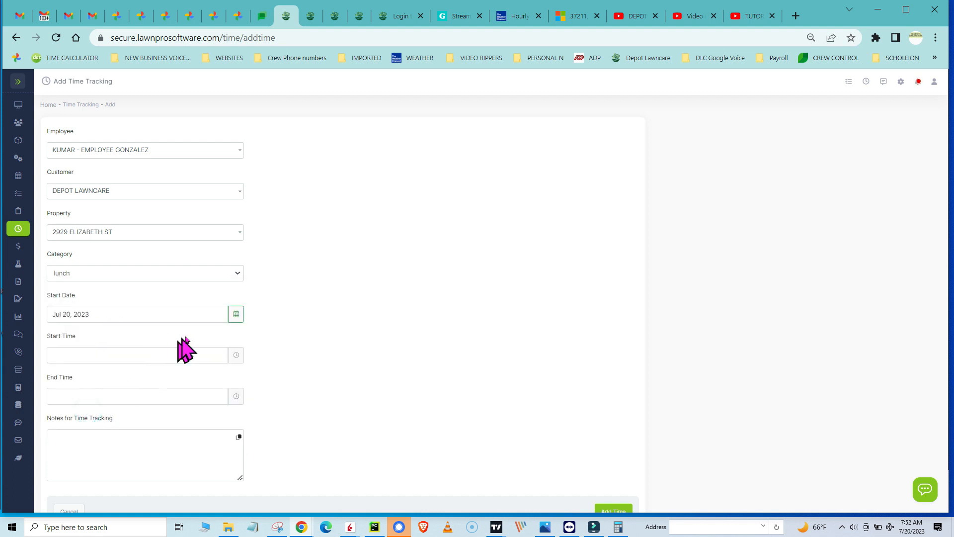
- Set the lunch entry's start date to Jul 19, 2023 and its start time to 12:45 PM
{"action": "left_click", "coordinate": [234, 314]}
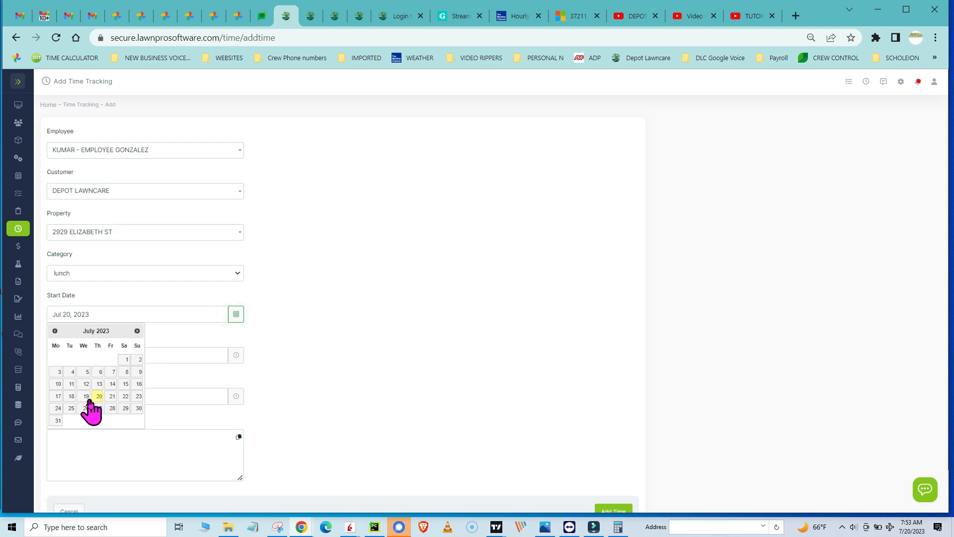
{"action": "left_click", "coordinate": [86, 396]}
{"action": "left_click", "coordinate": [121, 354]}
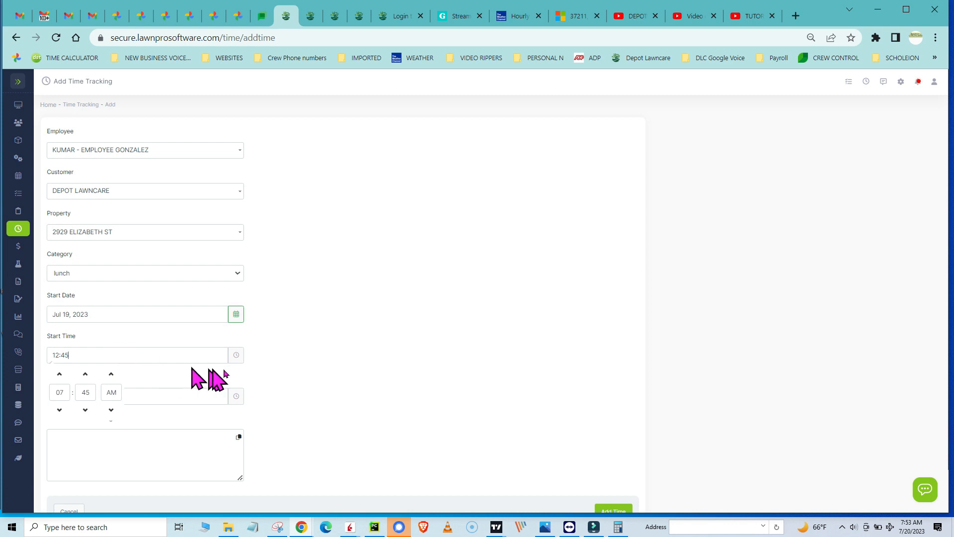
{"action": "left_click", "coordinate": [273, 367]}
{"action": "left_click", "coordinate": [97, 357]}
{"action": "key", "text": "BackSpace"}
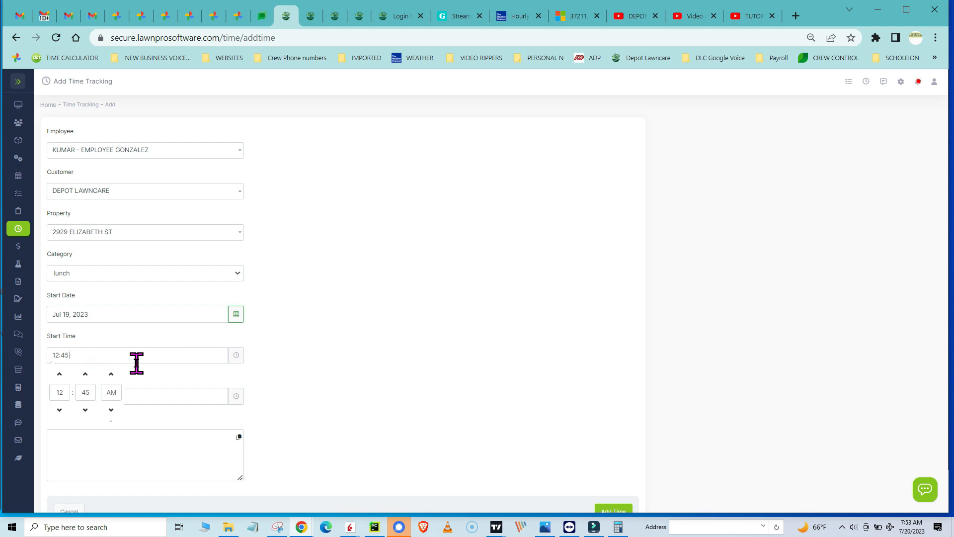
{"action": "type", "text": "pm"}
{"action": "left_click", "coordinate": [281, 368]}
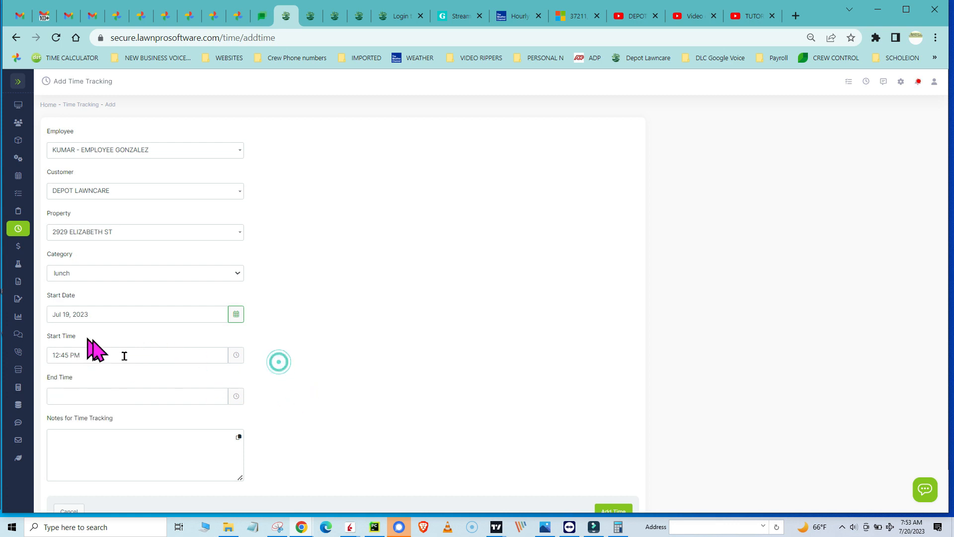
- Enter 01:15 PM as the end time and save the lunch entry
{"action": "left_click", "coordinate": [105, 396]}
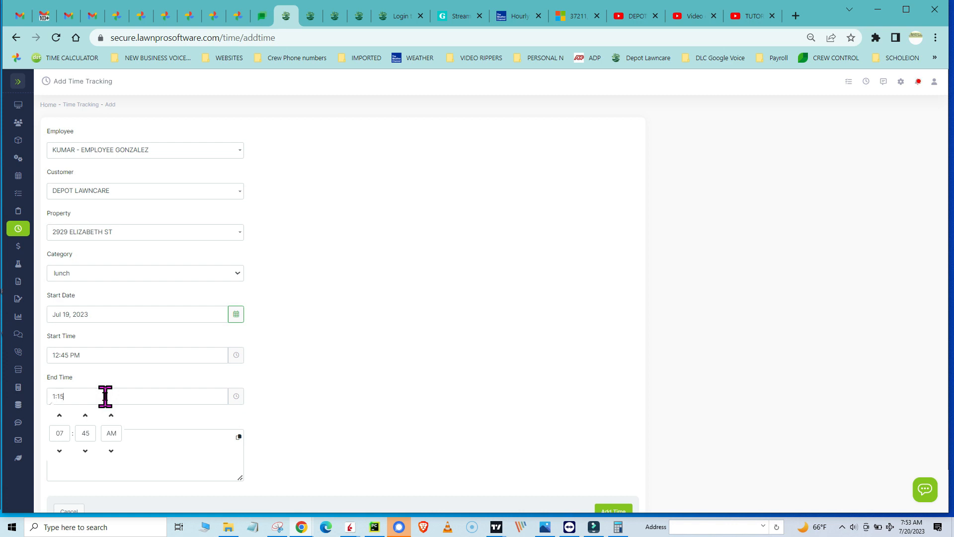
{"action": "left_click", "coordinate": [272, 387]}
{"action": "scroll", "coordinate": [264, 390], "scroll_direction": "down", "scroll_amount": 1}
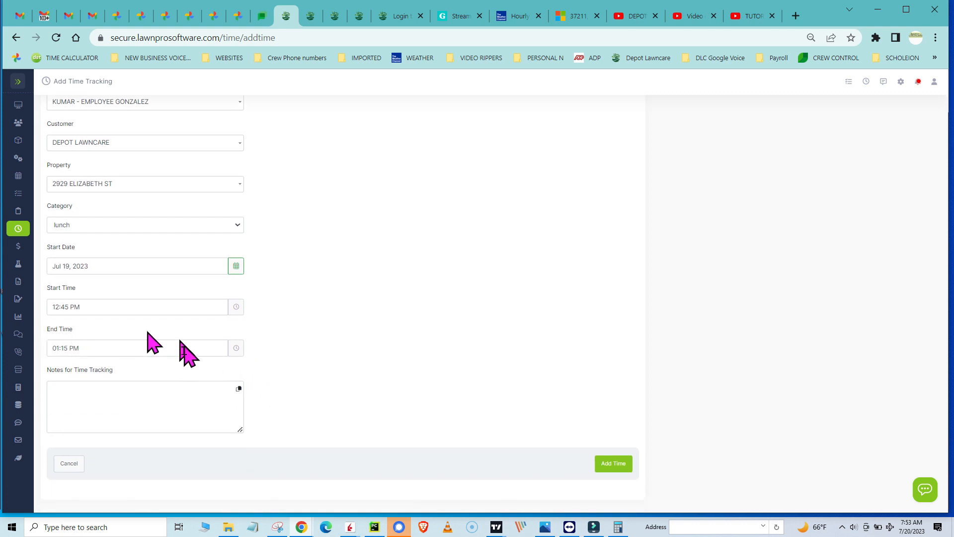
{"action": "left_click", "coordinate": [614, 466]}
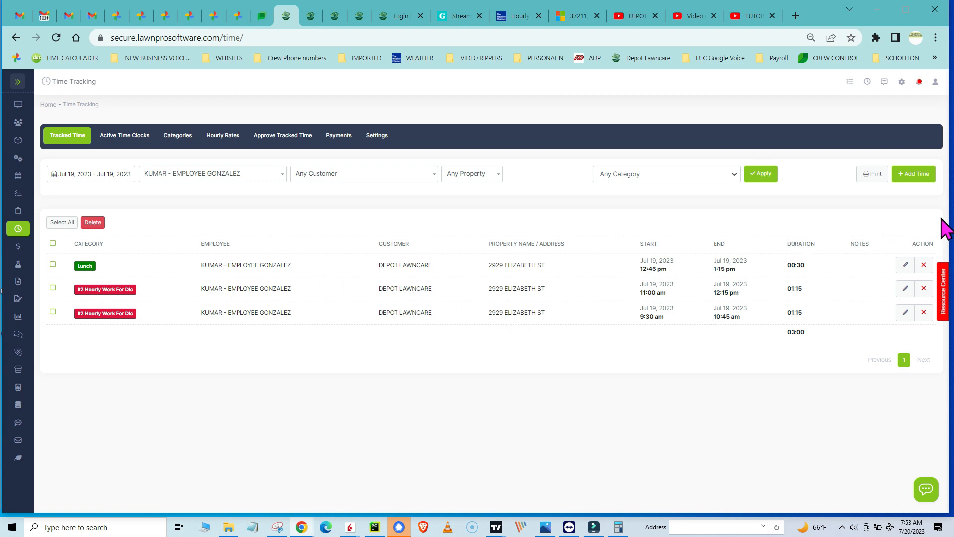
- Start a fourth time entry for the same employee and assign it to the second DEPOT LAWNCARE customer match
{"action": "left_click", "coordinate": [907, 182]}
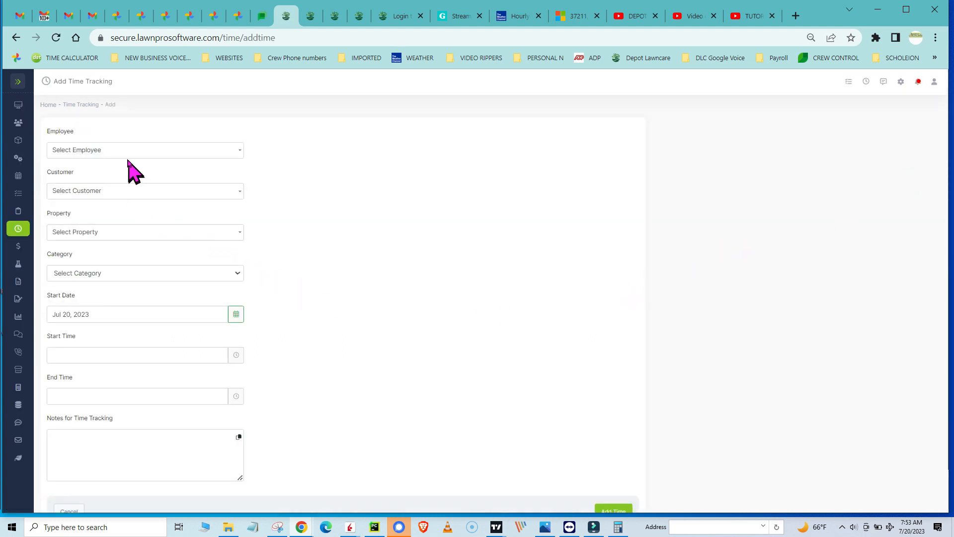
{"action": "left_click", "coordinate": [126, 152]}
{"action": "type", "text": "kumar"}
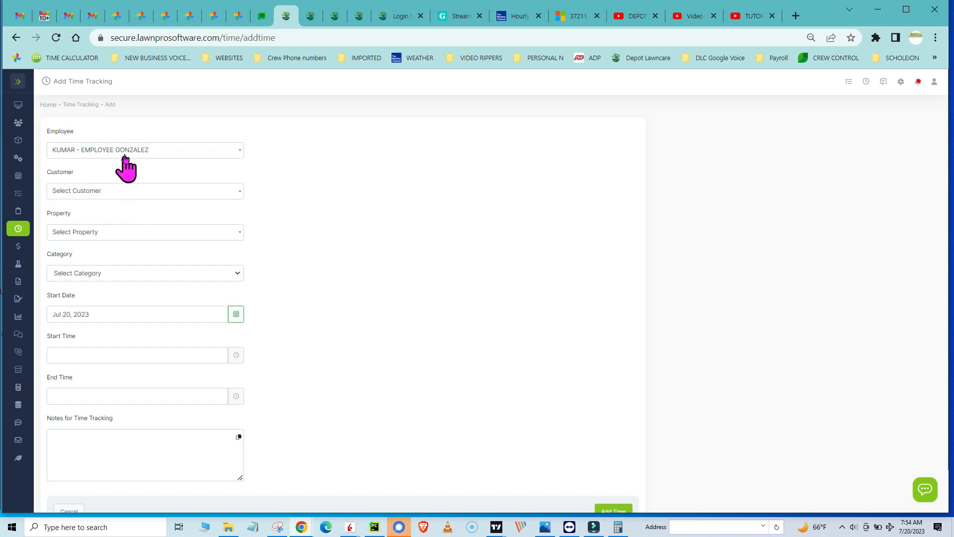
{"action": "left_click", "coordinate": [115, 191]}
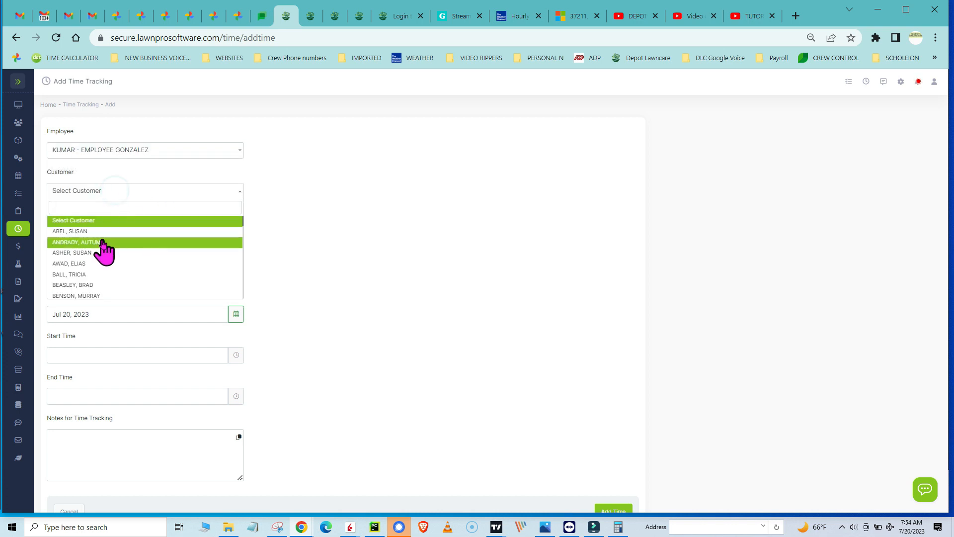
{"action": "type", "text": "depot"}
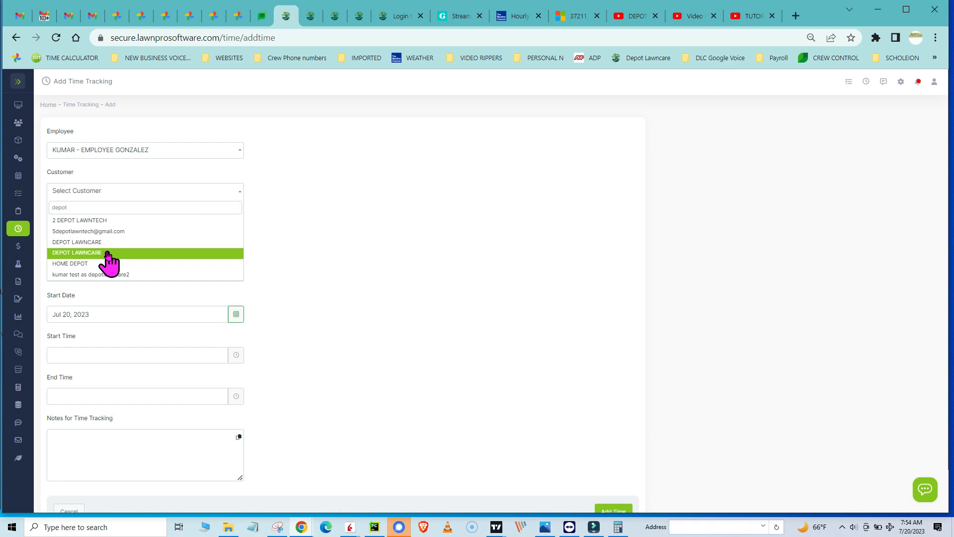
{"action": "left_click", "coordinate": [108, 253]}
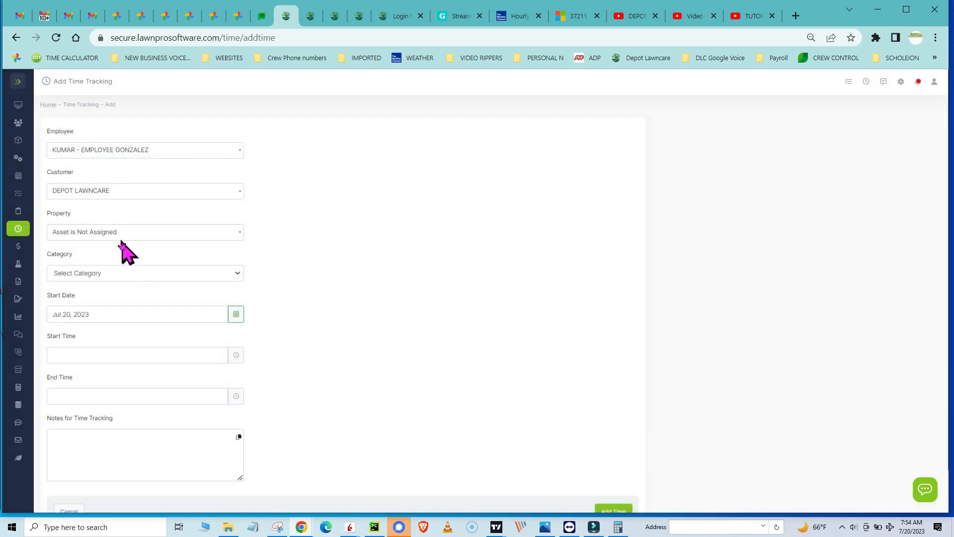
- Select the customer's street-address property for the fourth entry and set its category to "b2 hourly work for dlc"
{"action": "left_click", "coordinate": [118, 234]}
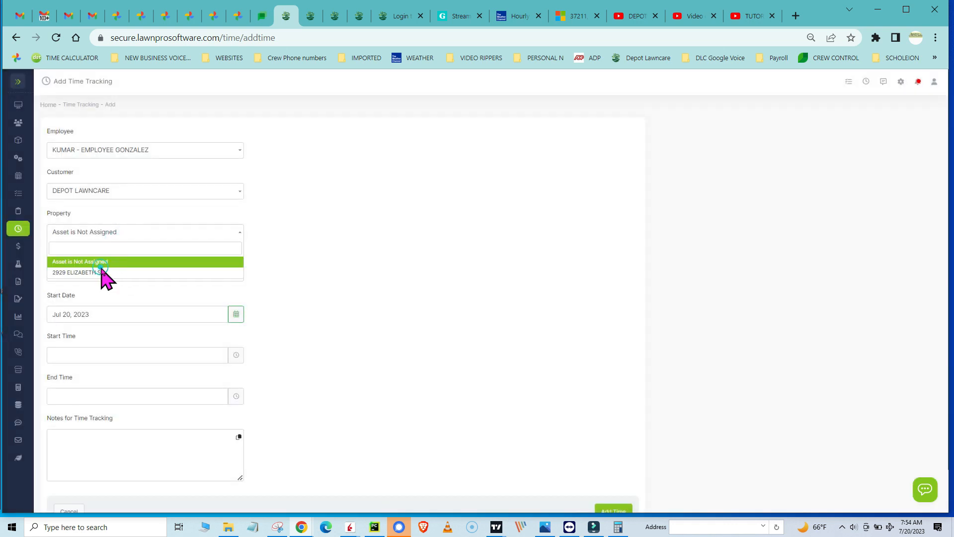
{"action": "left_click", "coordinate": [100, 267]}
{"action": "left_click", "coordinate": [99, 270]}
{"action": "left_click", "coordinate": [105, 254]}
{"action": "left_click", "coordinate": [108, 236]}
{"action": "left_click", "coordinate": [94, 272]}
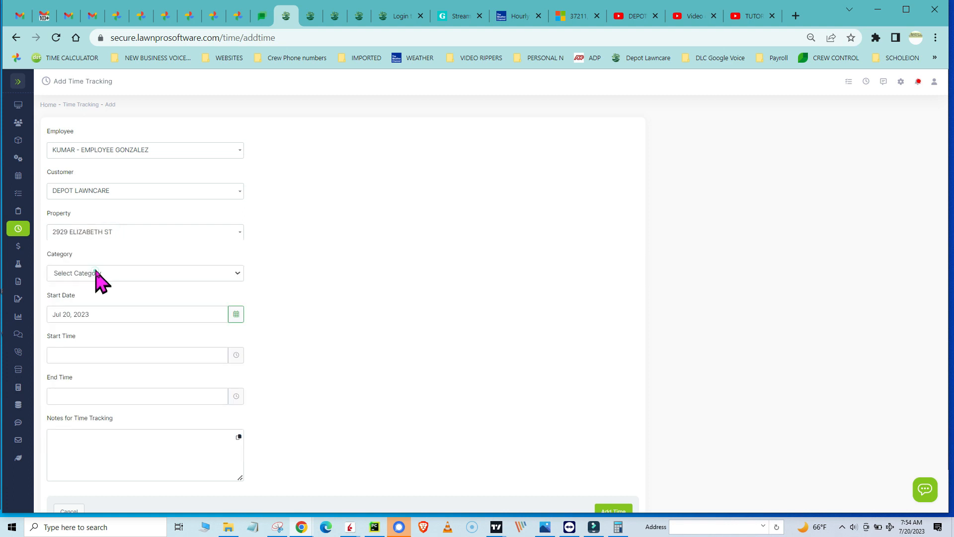
{"action": "left_click", "coordinate": [161, 275]}
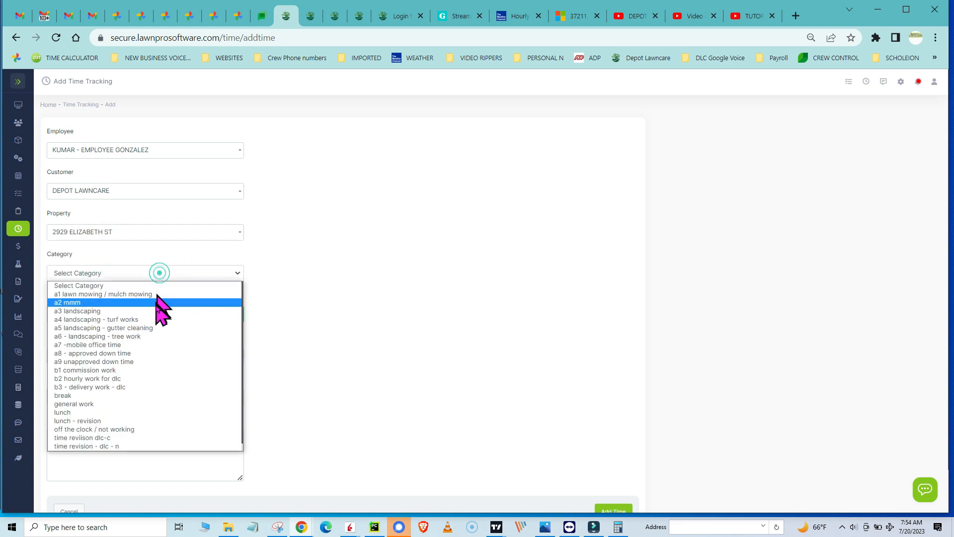
{"action": "left_click", "coordinate": [140, 379]}
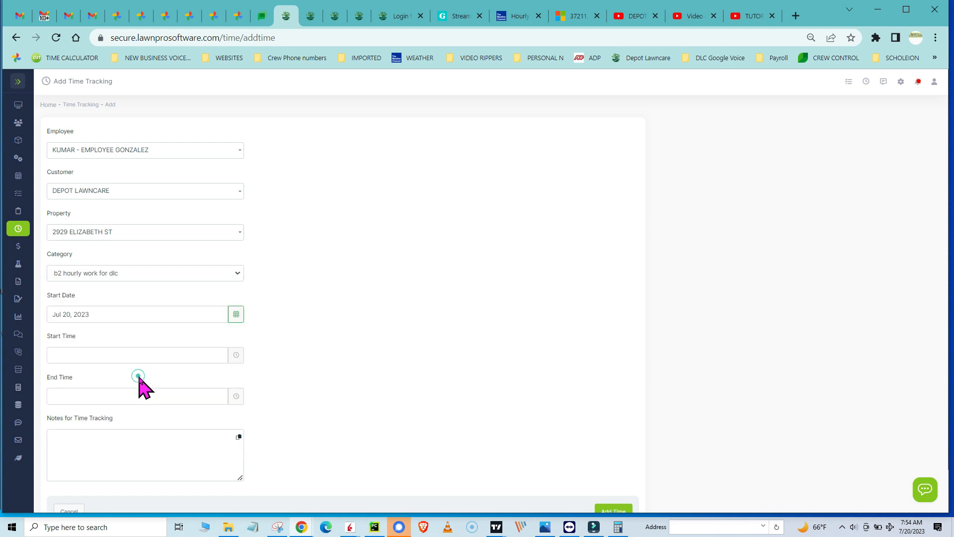
- Set the fourth entry's start date to Jul 19, 2023 and its start time to 01:45 PM
{"action": "left_click", "coordinate": [236, 316]}
{"action": "left_click", "coordinate": [86, 396]}
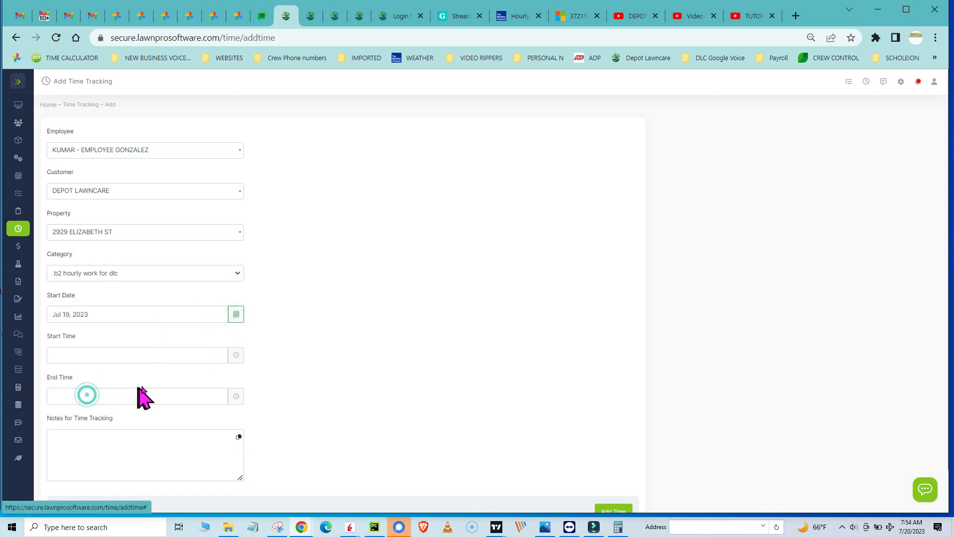
{"action": "left_click", "coordinate": [134, 354]}
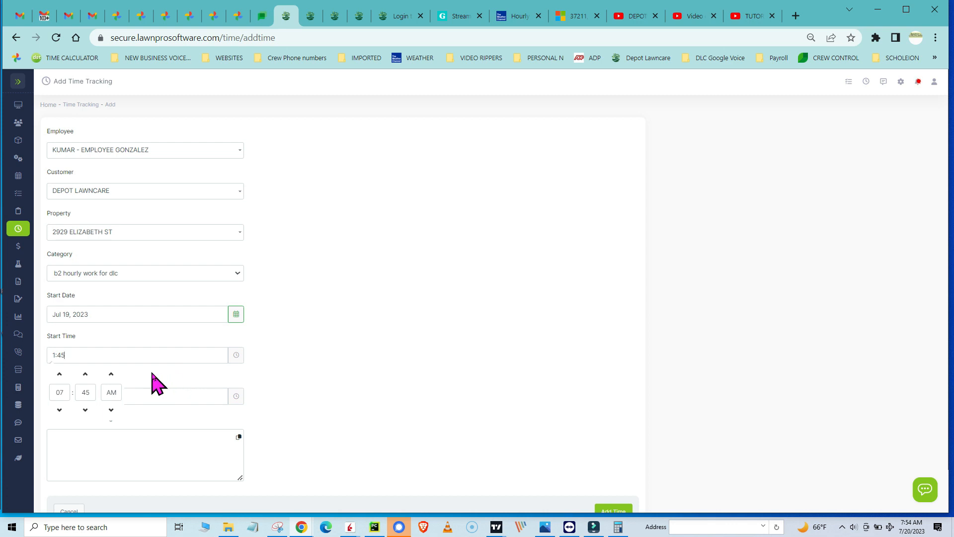
{"action": "left_click", "coordinate": [320, 372]}
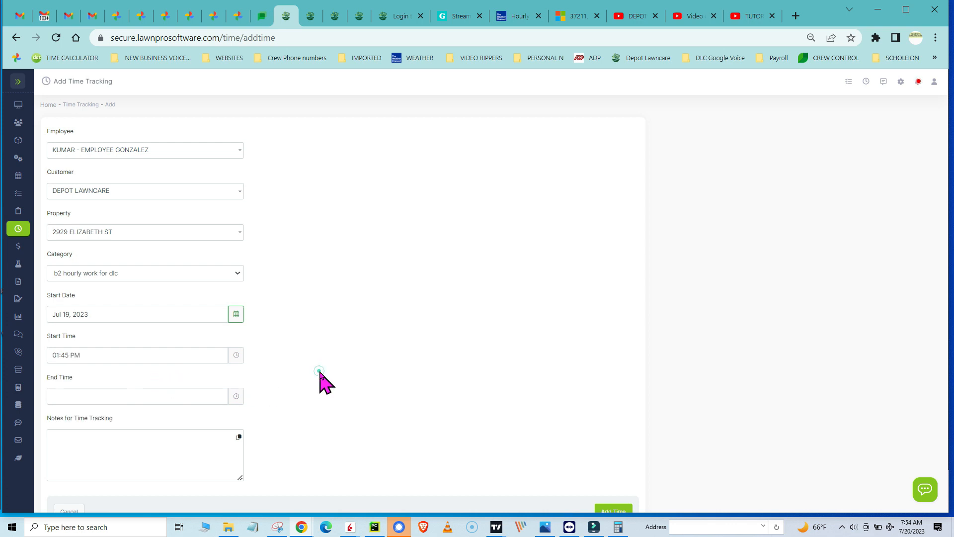
- Enter 06:00 PM as the end time and save the fourth time entry
{"action": "left_click", "coordinate": [106, 396]}
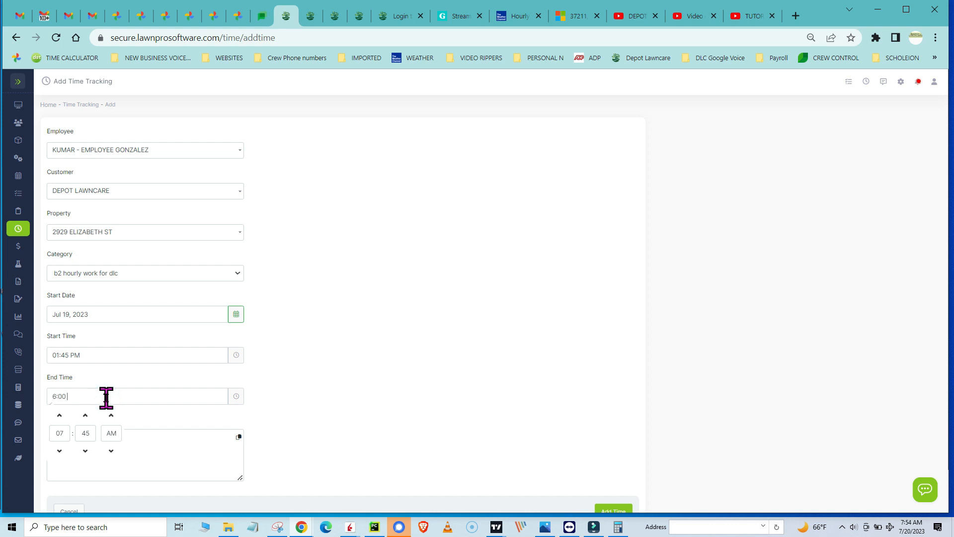
{"action": "left_click", "coordinate": [303, 369]}
{"action": "scroll", "coordinate": [372, 411], "scroll_direction": "down", "scroll_amount": 1}
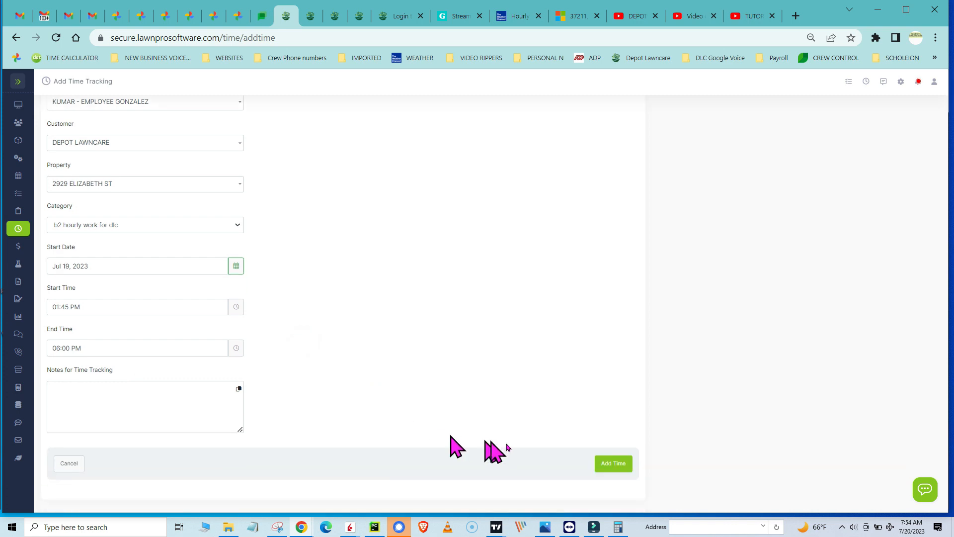
{"action": "left_click", "coordinate": [612, 467]}
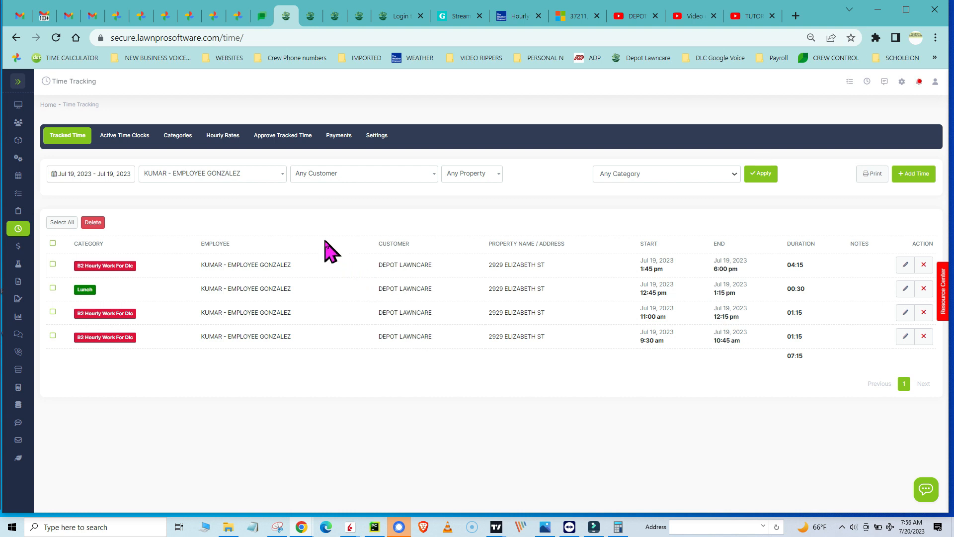
- Filter the Jul 19, 2023 tracked time list by a different employee, searching by first name and choosing the first match
{"action": "left_click", "coordinate": [217, 174]}
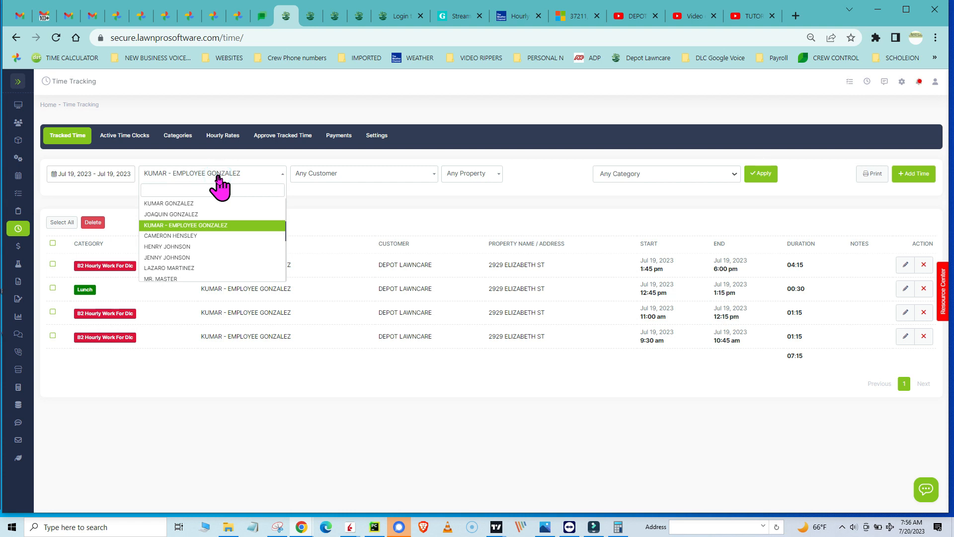
{"action": "type", "text": "trent"}
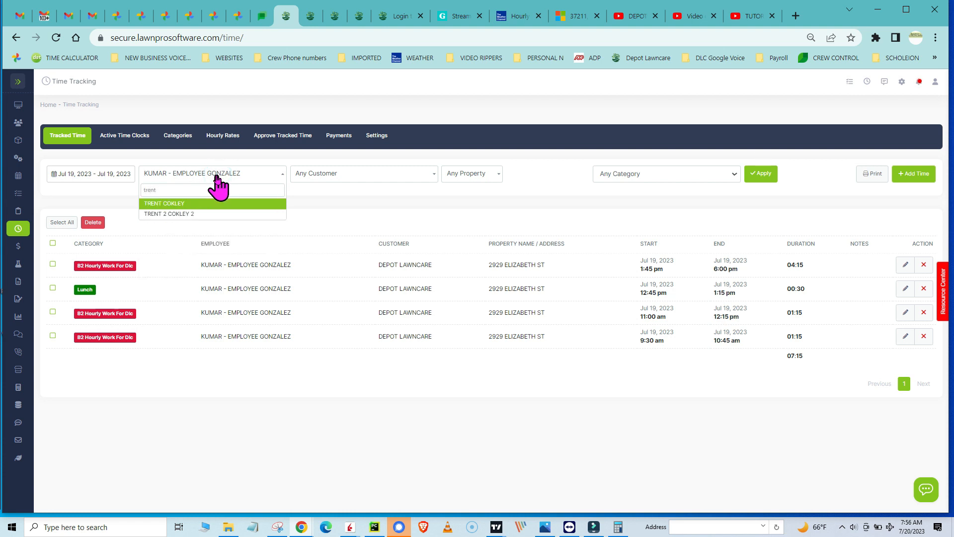
{"action": "left_click", "coordinate": [171, 203]}
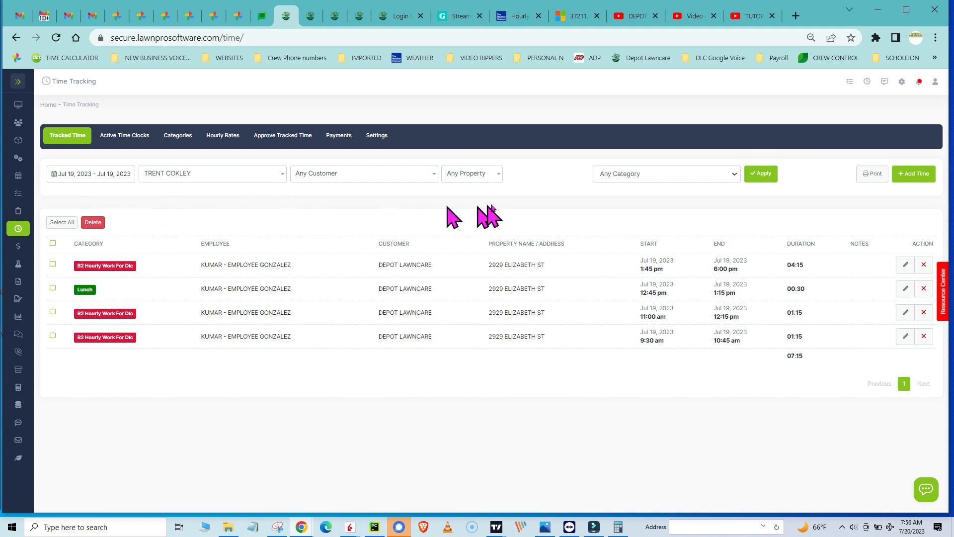
{"action": "left_click", "coordinate": [759, 175]}
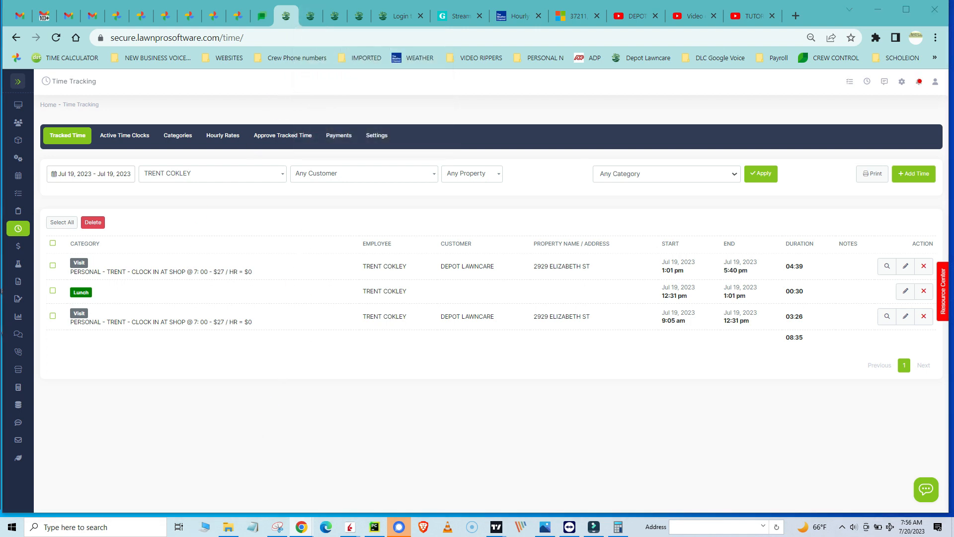
- Open the schedule in a separate browser tab and show today's events in grid view
{"action": "left_click_drag", "start_coordinate": [199, 536], "coordinate": [276, 29]}
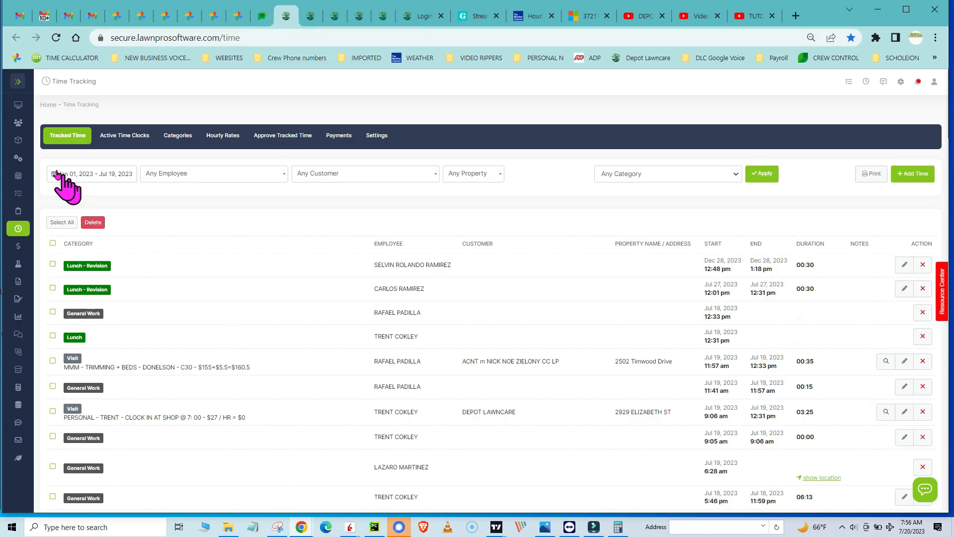
{"action": "mouse_move", "coordinate": [18, 196]}
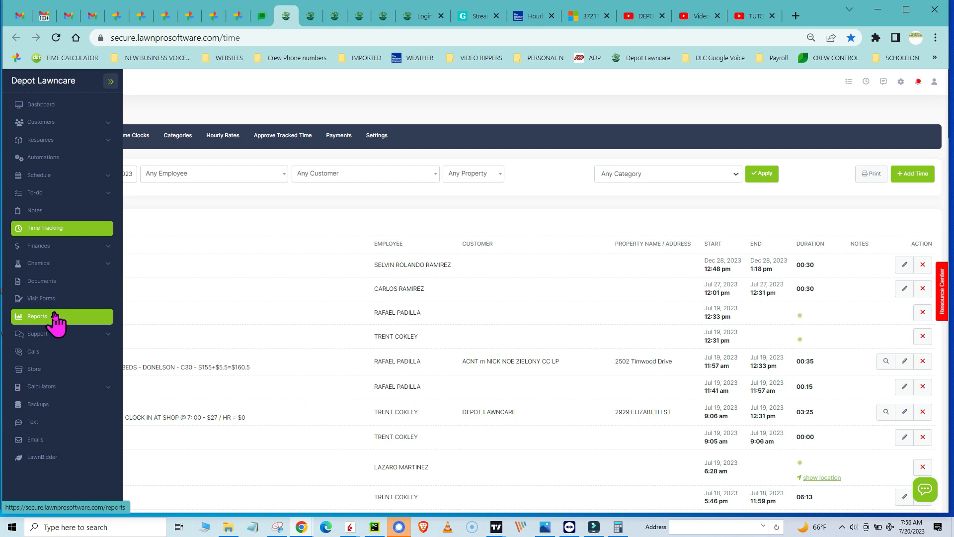
{"action": "left_click", "coordinate": [43, 178]}
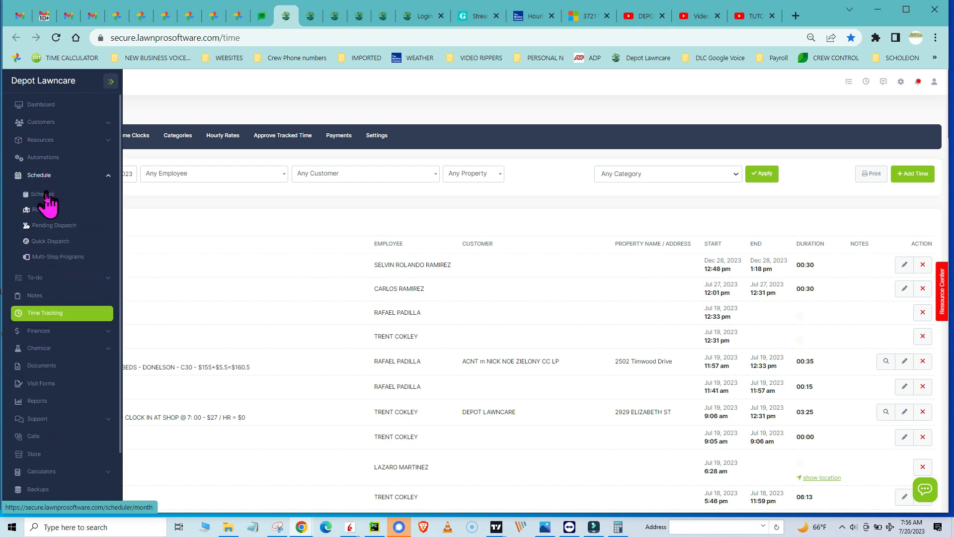
{"action": "left_click", "coordinate": [44, 194]}
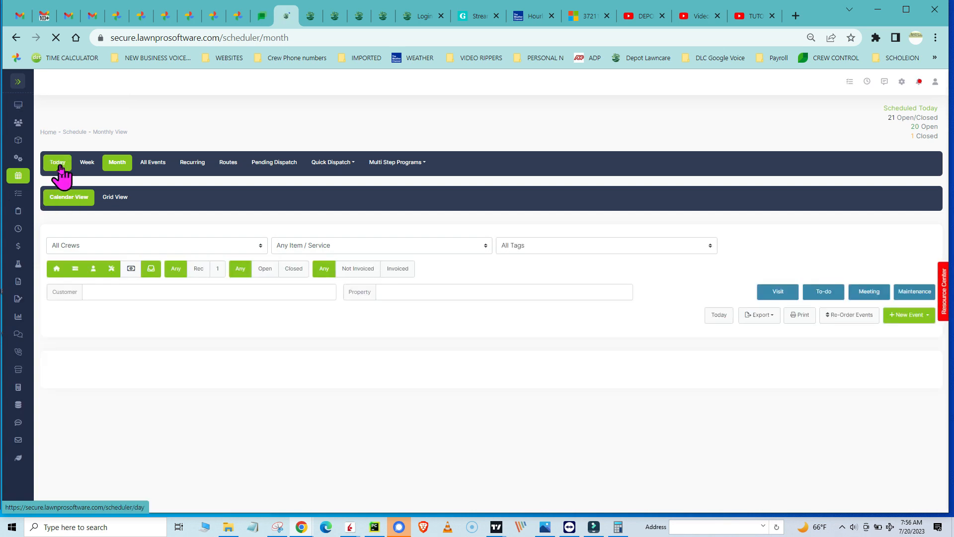
{"action": "left_click", "coordinate": [60, 168]}
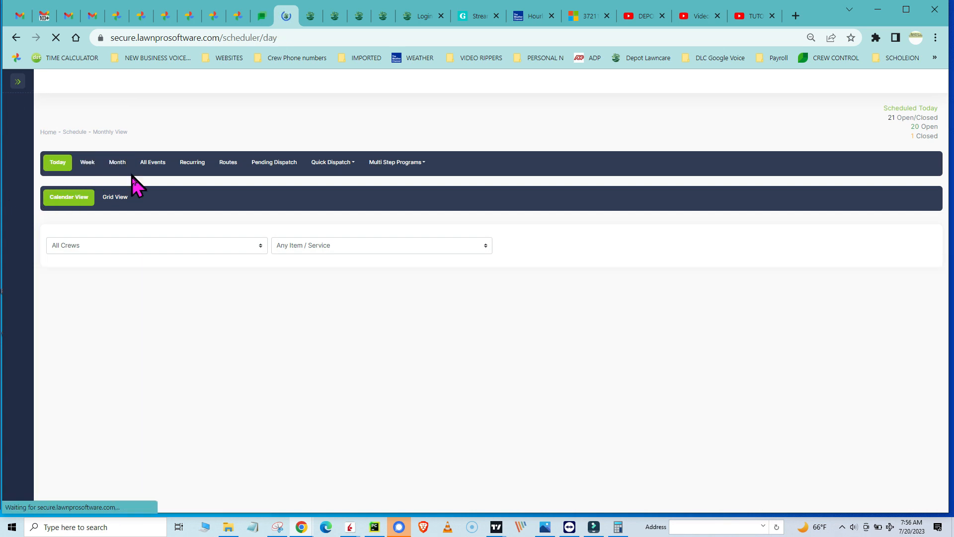
{"action": "left_click", "coordinate": [123, 197]}
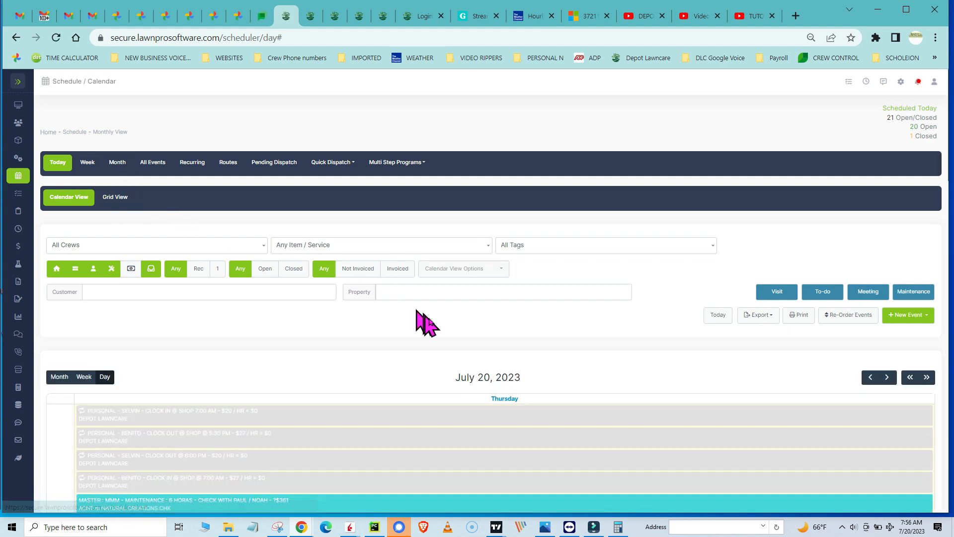
{"action": "left_click", "coordinate": [126, 198]}
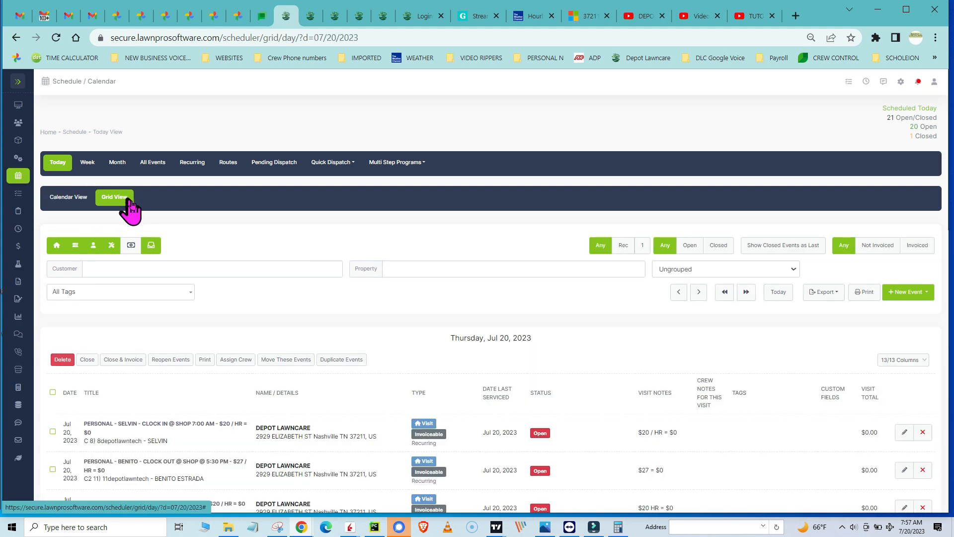
- Group the scheduled events by crew, go back to Jul 19, 2023, and examine that day's visits
{"action": "scroll", "coordinate": [293, 267], "scroll_direction": "down", "scroll_amount": 3}
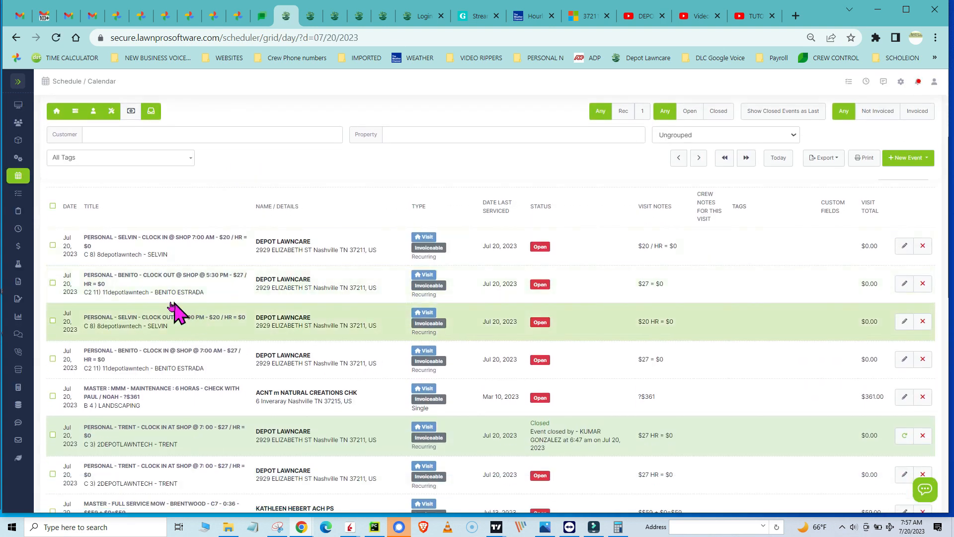
{"action": "left_click", "coordinate": [686, 136]}
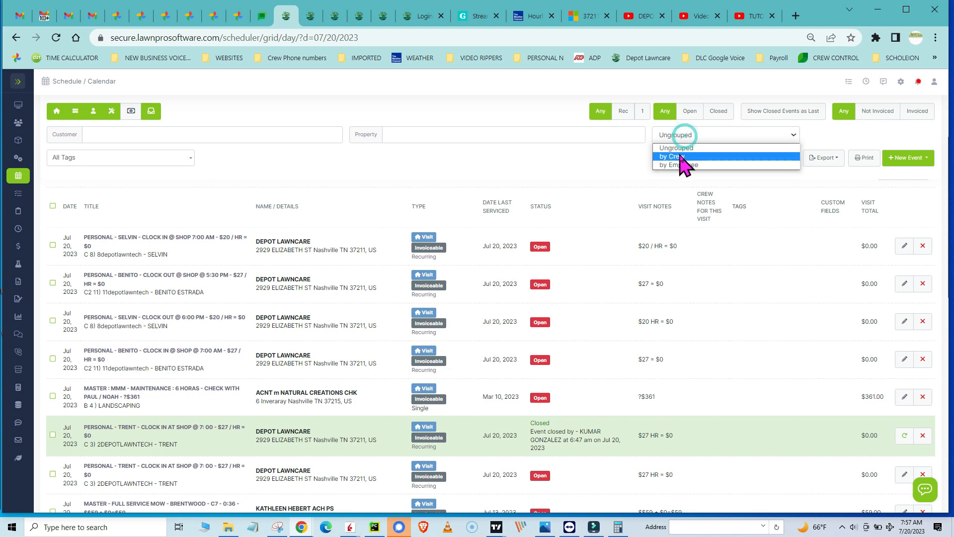
{"action": "left_click", "coordinate": [678, 155]}
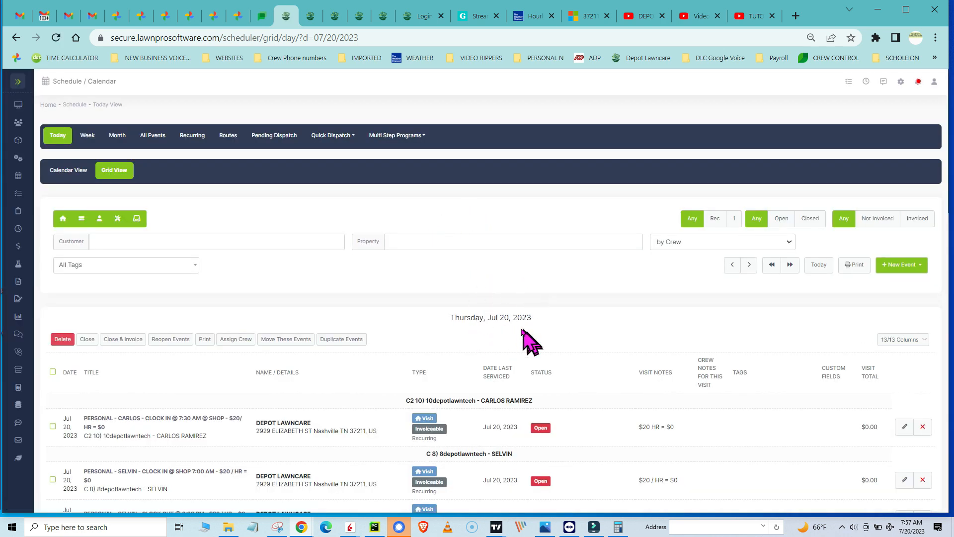
{"action": "left_click", "coordinate": [732, 265]}
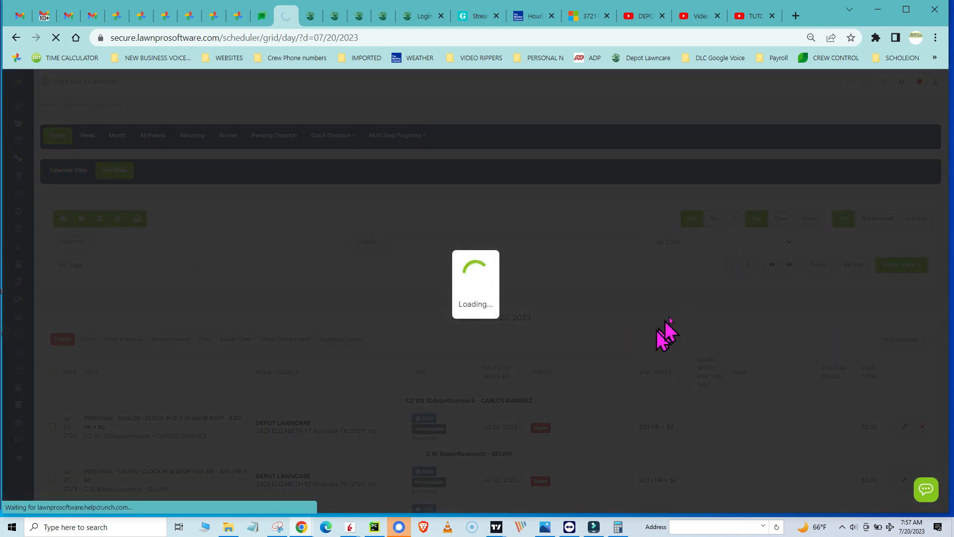
{"action": "scroll", "coordinate": [596, 308], "scroll_direction": "down", "scroll_amount": 5}
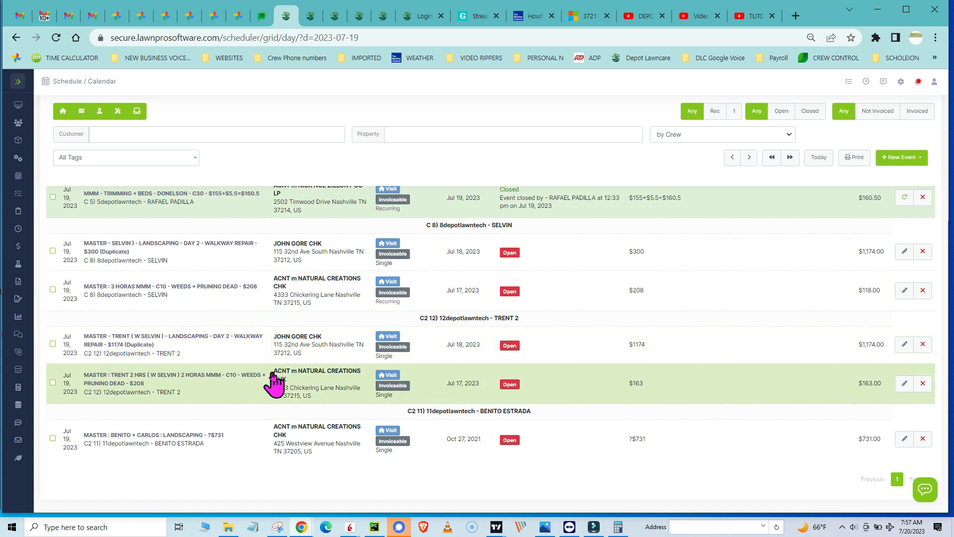
{"action": "scroll", "coordinate": [373, 390], "scroll_direction": "up", "scroll_amount": 3}
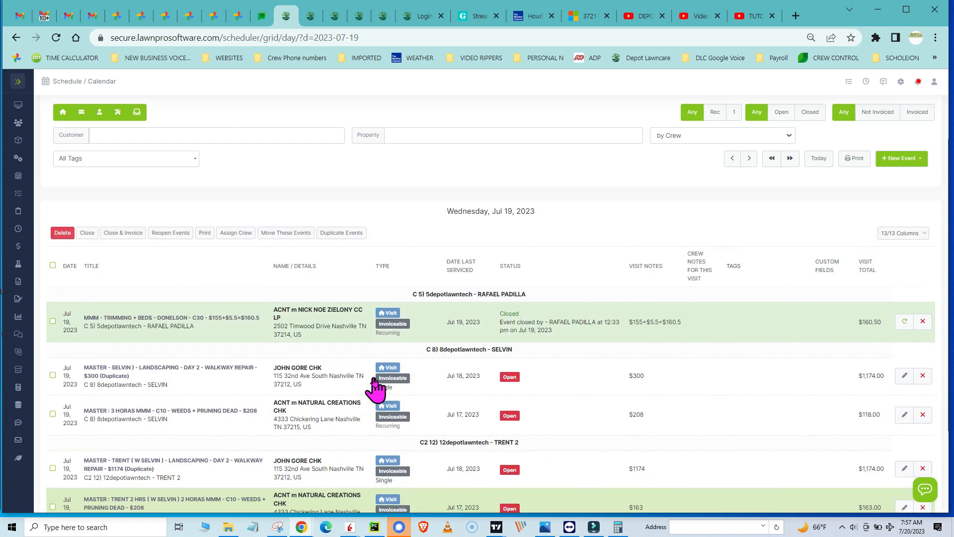
{"action": "scroll", "coordinate": [375, 389], "scroll_direction": "up", "scroll_amount": 2}
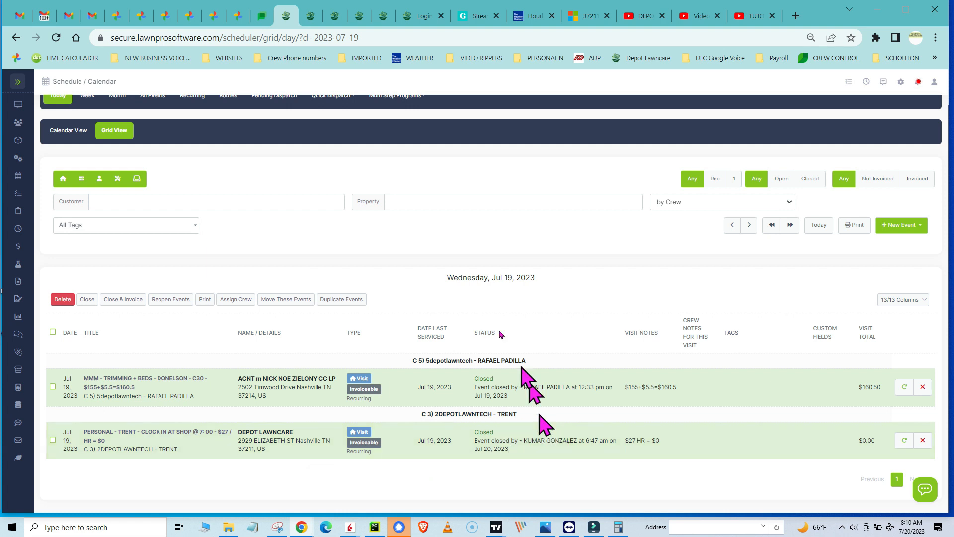
- Compare the employee's tracked time entries with the matching personal clock-in visit on the Jul 19 schedule
{"action": "left_click", "coordinate": [308, 17]}
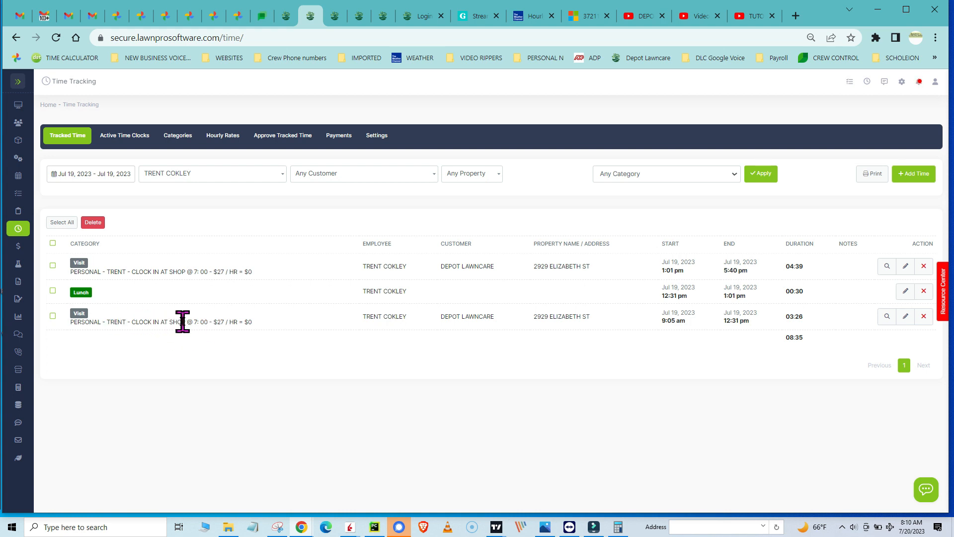
{"action": "left_click", "coordinate": [291, 16]}
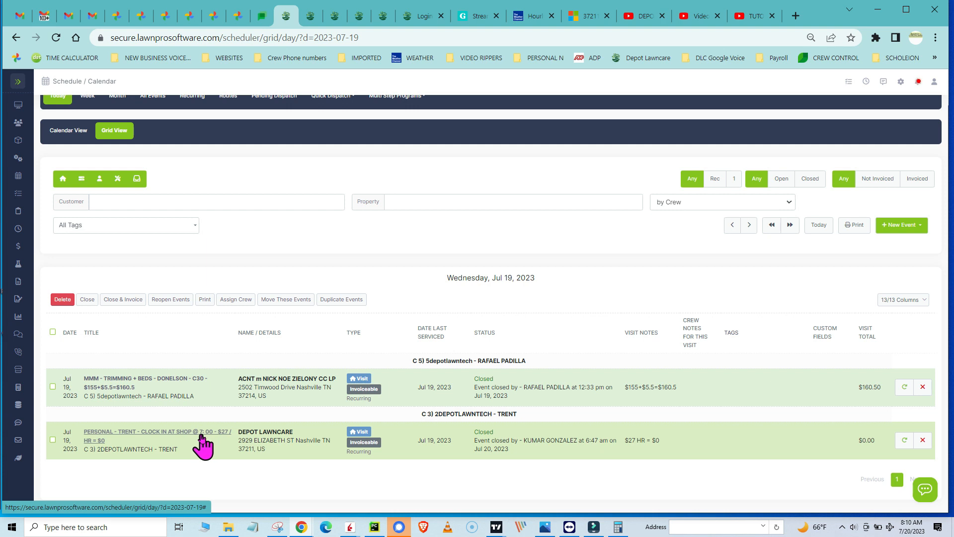
{"action": "left_click", "coordinate": [309, 20]}
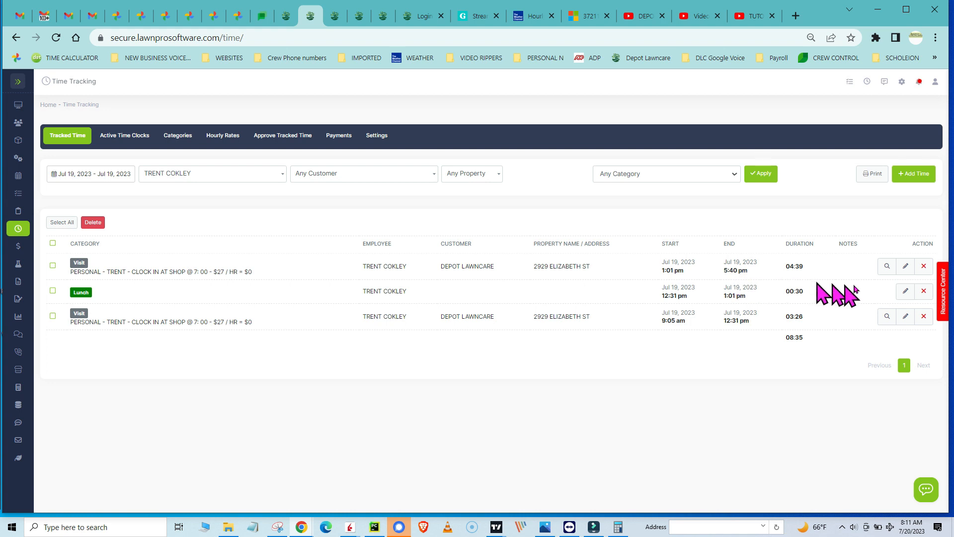
- Open the employee's 1:01 pm visit entry for editing and check its category, employee and customer fields
{"action": "left_click", "coordinate": [905, 268]}
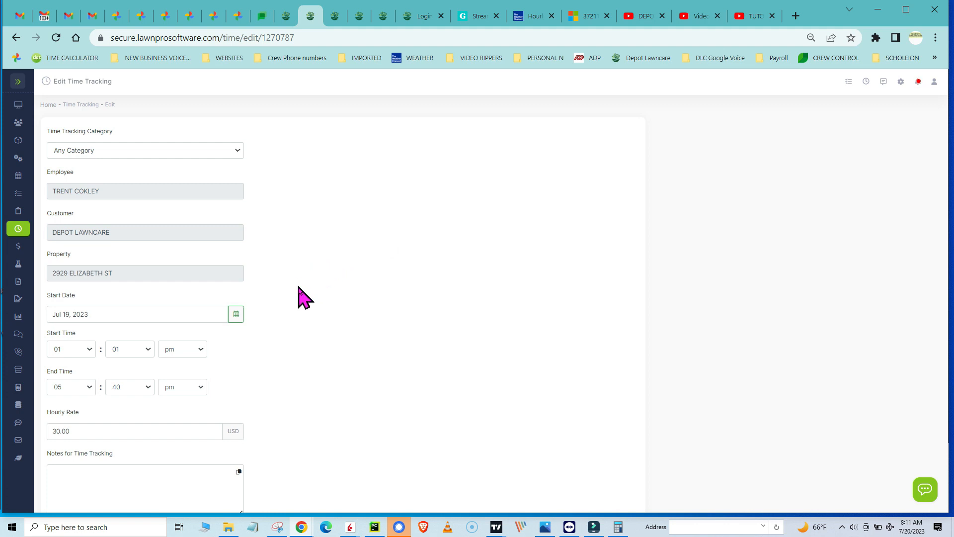
{"action": "left_click", "coordinate": [237, 150]}
{"action": "left_click", "coordinate": [237, 150]}
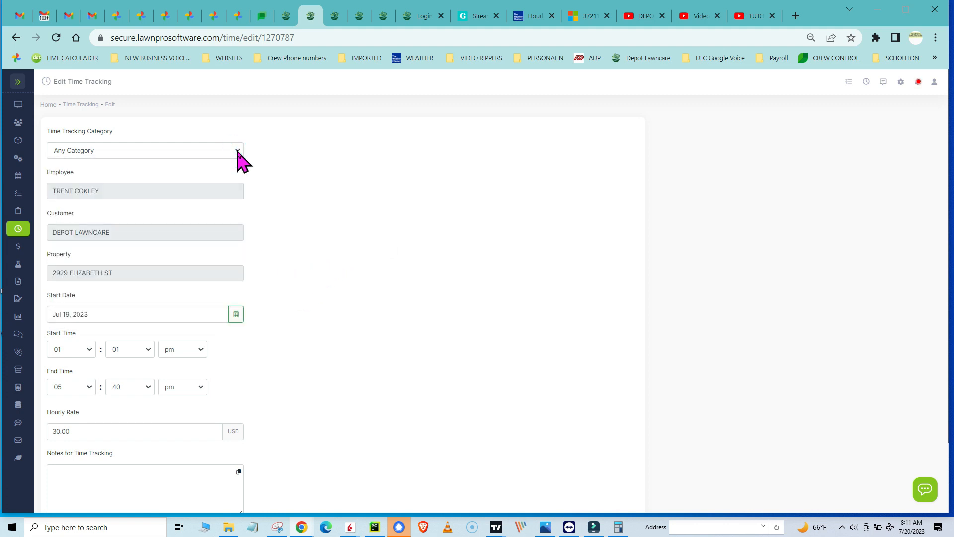
{"action": "left_click", "coordinate": [177, 193]}
{"action": "left_click", "coordinate": [156, 235]}
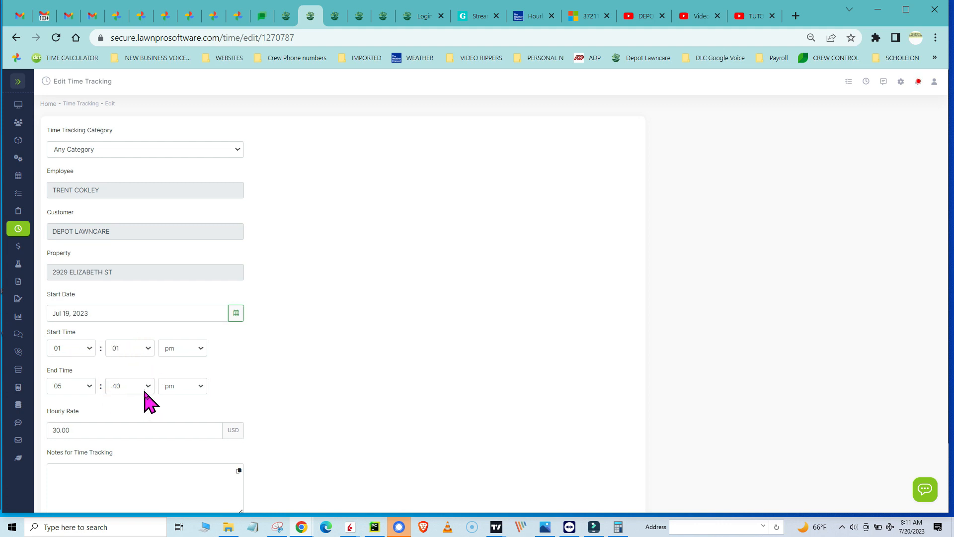
- Set the end time's hour to 06 and check the available minute values without changing them
{"action": "scroll", "coordinate": [141, 402], "scroll_direction": "down", "scroll_amount": 1}
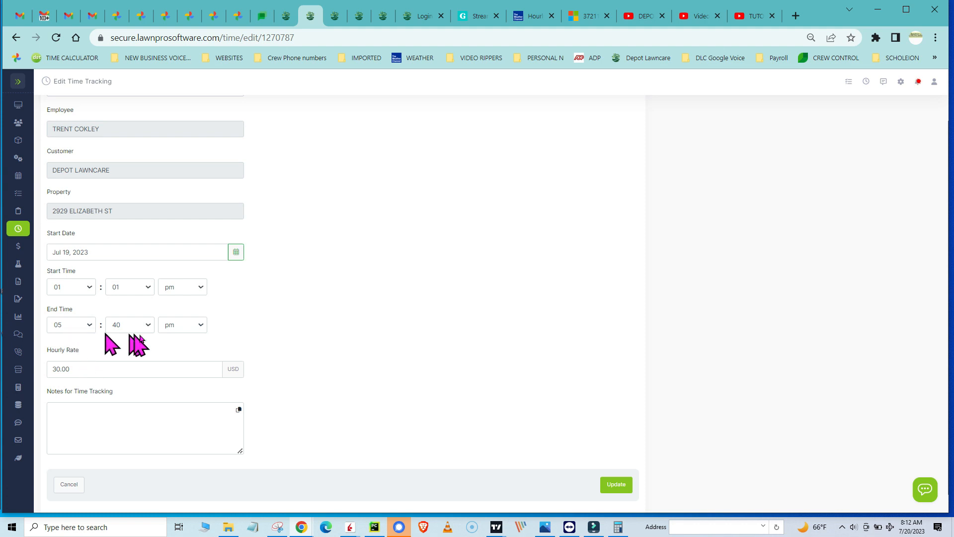
{"action": "left_click", "coordinate": [91, 329]}
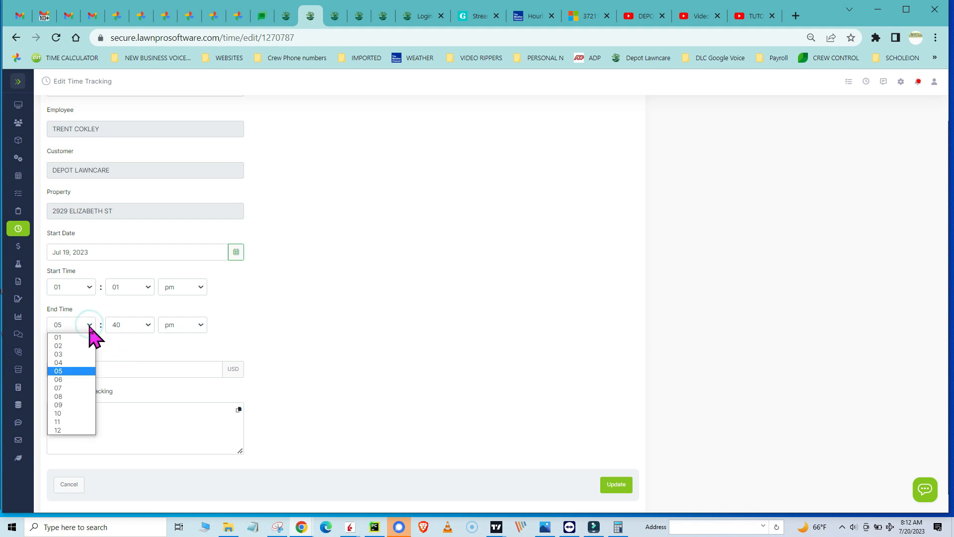
{"action": "left_click", "coordinate": [70, 379]}
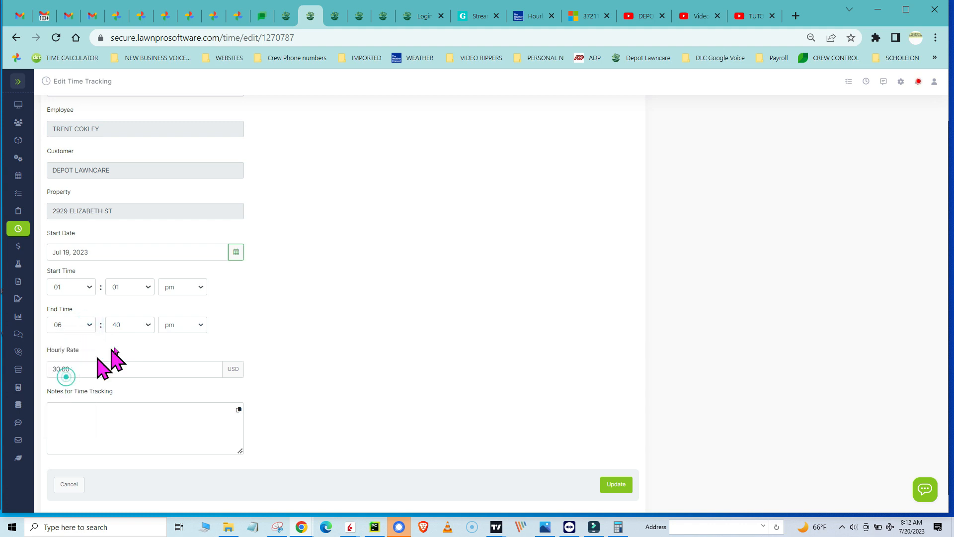
{"action": "left_click", "coordinate": [148, 326]}
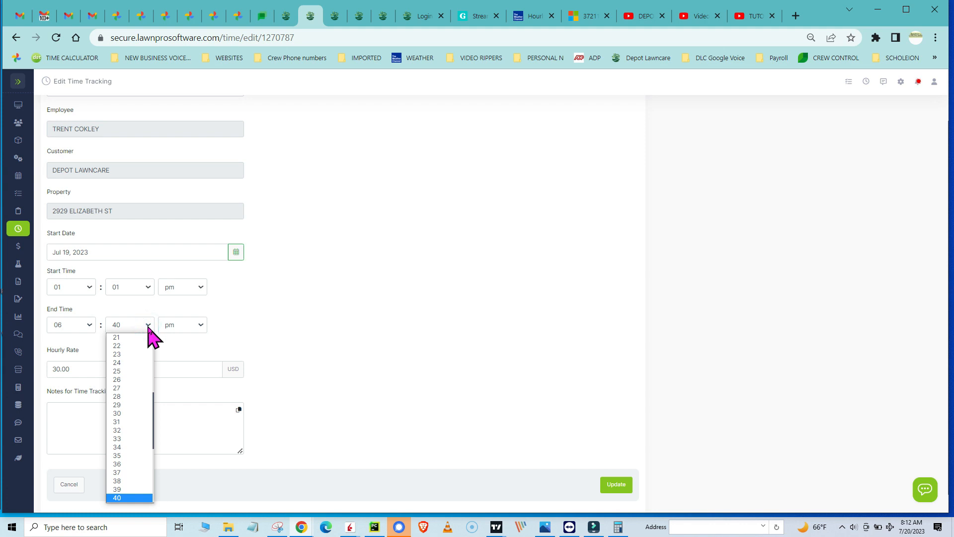
{"action": "left_click", "coordinate": [277, 347]}
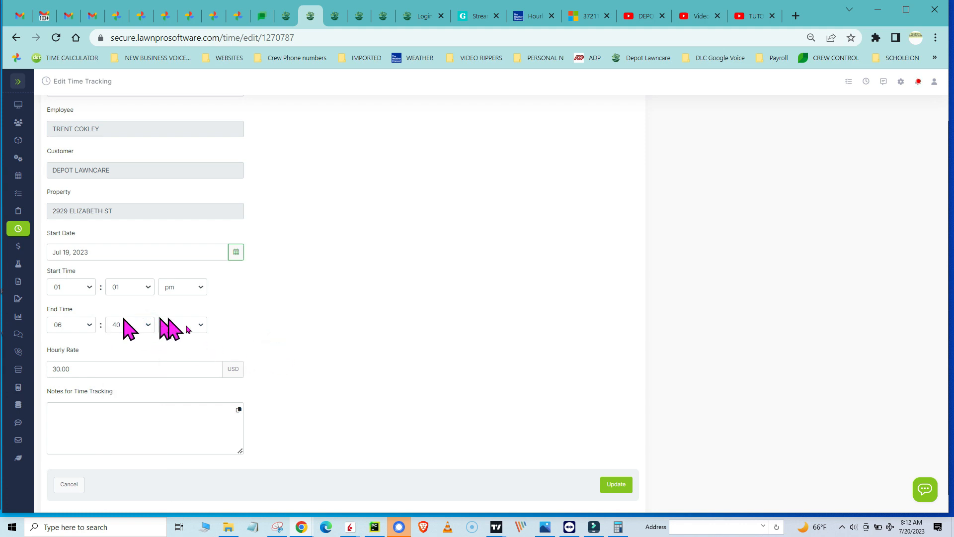
- Save the employee's 1:01 pm visit entry with the edited end time of 6:40 pm
{"action": "scroll", "coordinate": [245, 392], "scroll_direction": "down", "scroll_amount": 1}
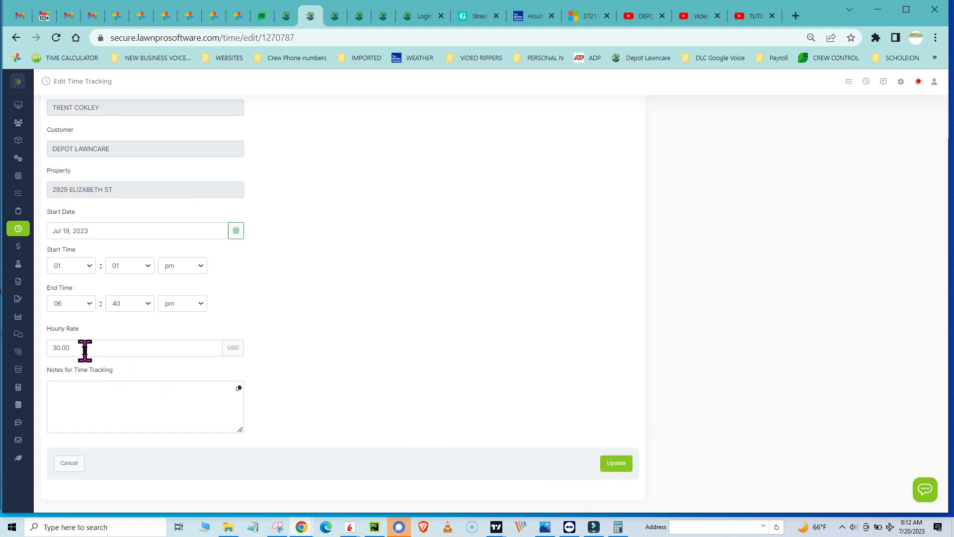
{"action": "left_click", "coordinate": [617, 465]}
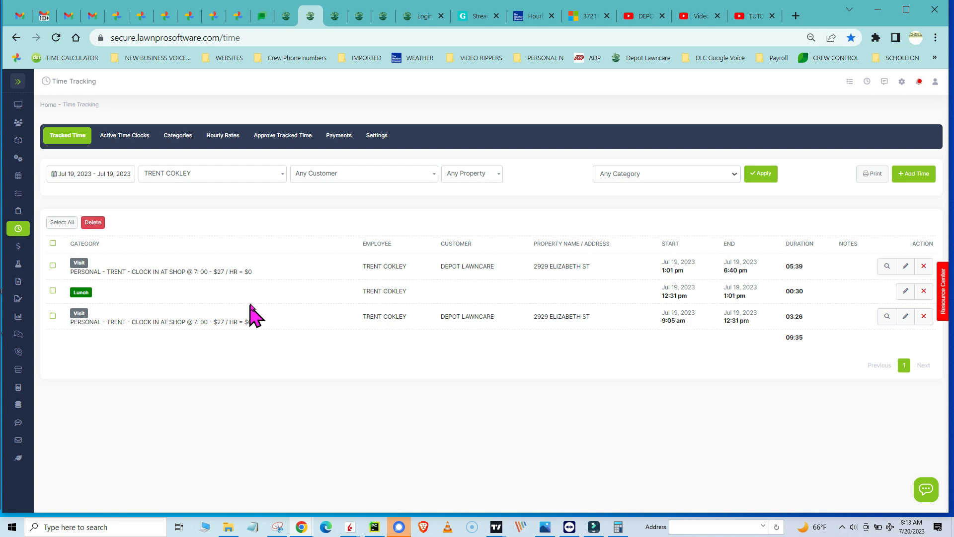
- Start a new manual time entry and assign it to the same employee whose visits are being reviewed
{"action": "left_click", "coordinate": [917, 178]}
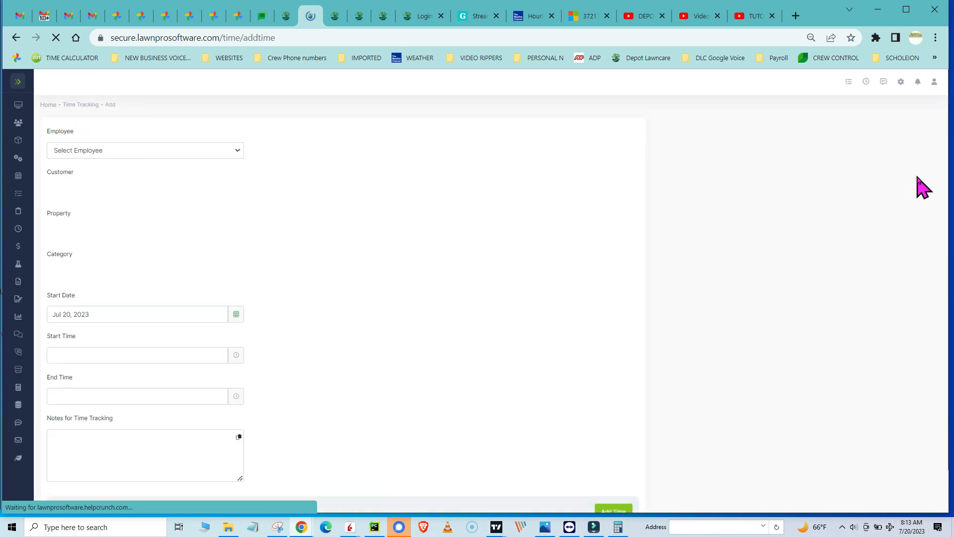
{"action": "left_click", "coordinate": [156, 155]}
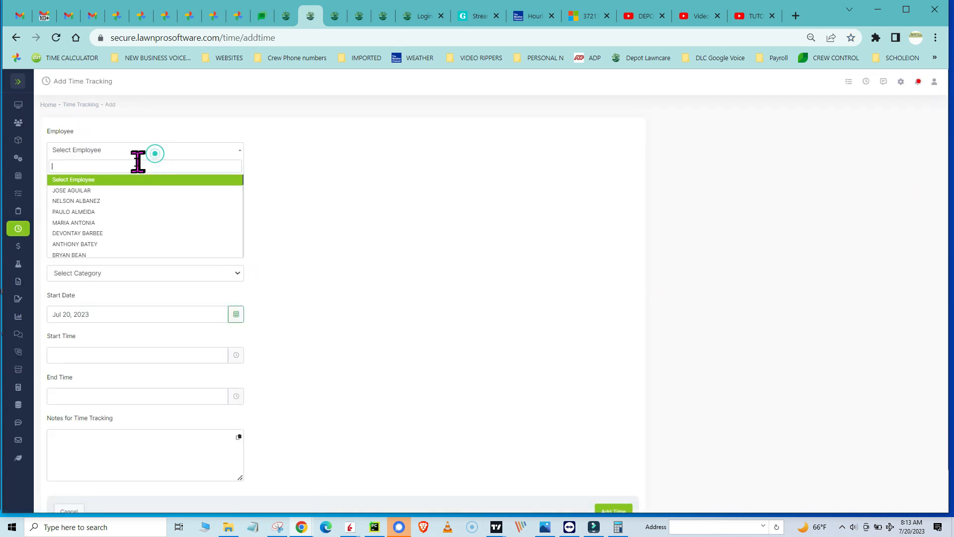
{"action": "type", "text": "tn"}
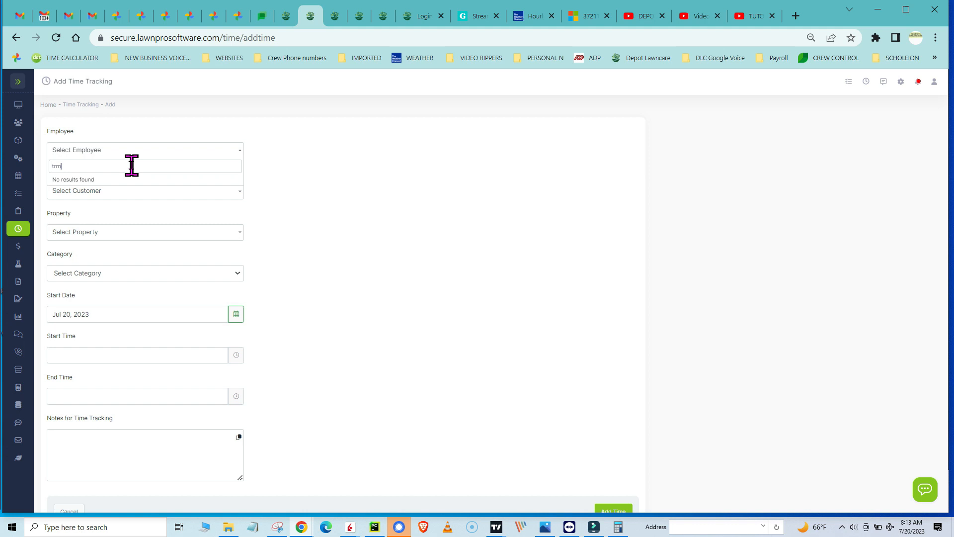
{"action": "key", "text": "BackSpace"}
{"action": "key", "text": "BackSpace"}
{"action": "key", "text": "BackSpace"}
{"action": "type", "text": "re"}
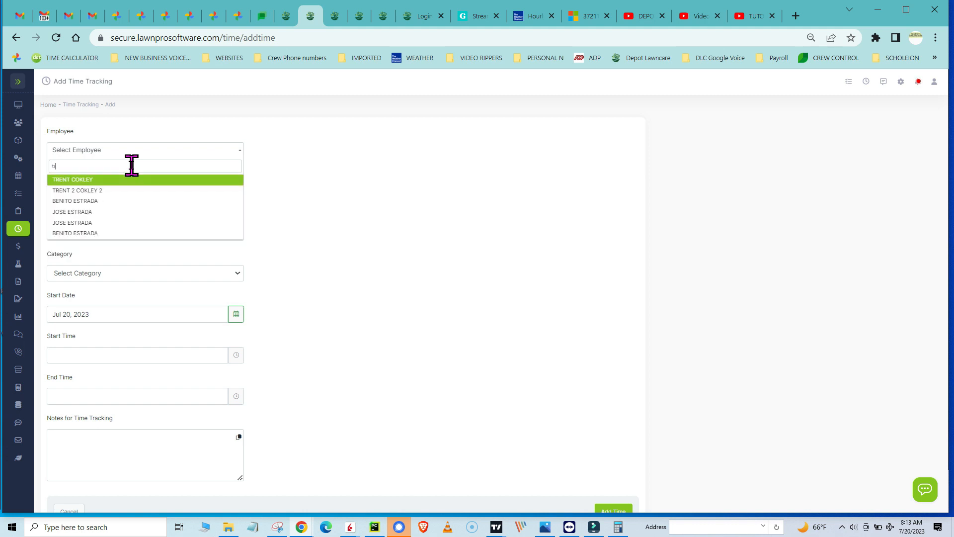
{"action": "left_click", "coordinate": [93, 179]}
- Set the new entry's customer to the first DEPOT LAWNCARE and choose that customer's listed street address as the property
{"action": "left_click", "coordinate": [114, 193]}
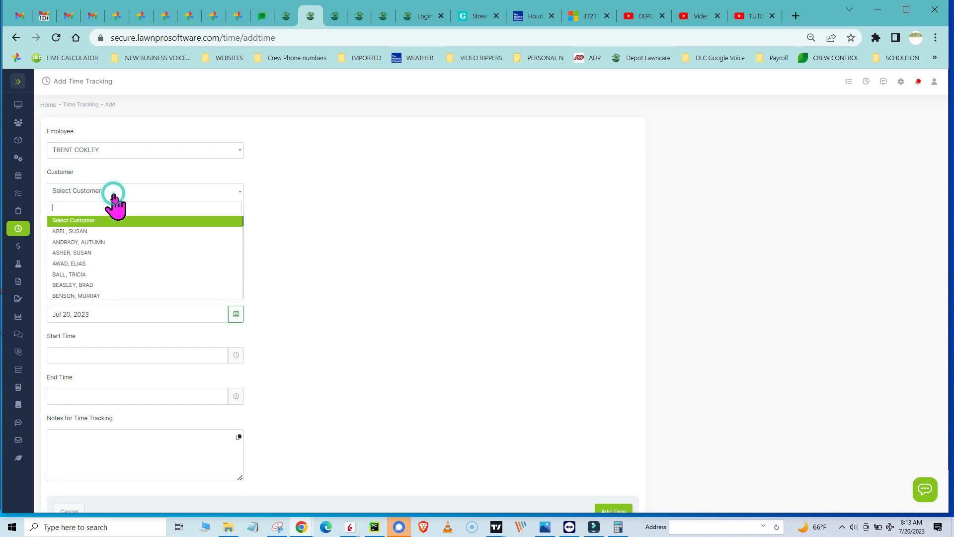
{"action": "type", "text": "depot"}
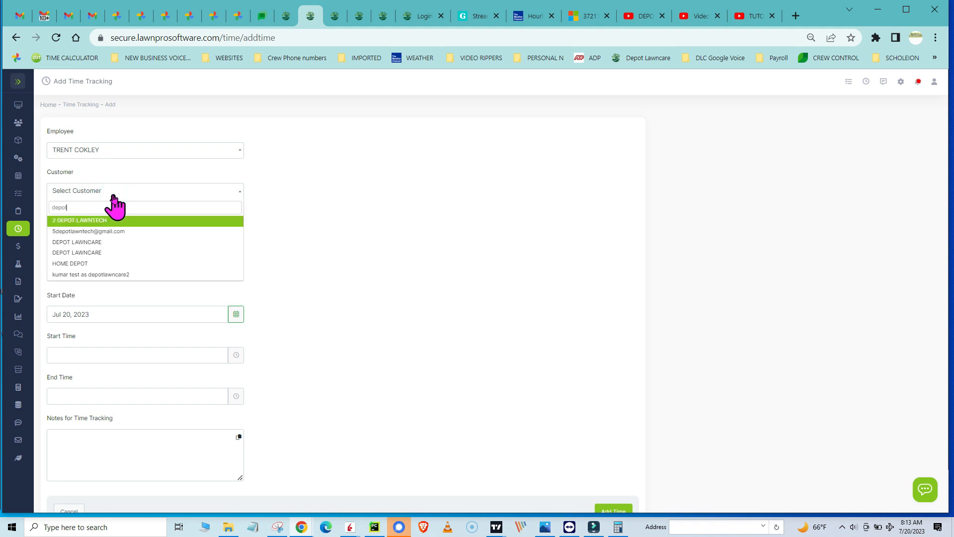
{"action": "left_click", "coordinate": [92, 242]}
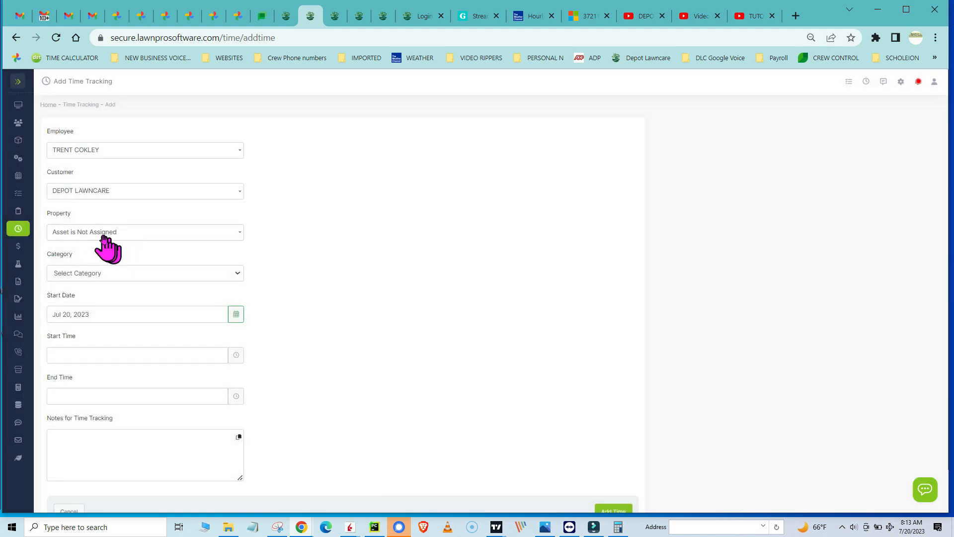
{"action": "left_click", "coordinate": [95, 232]}
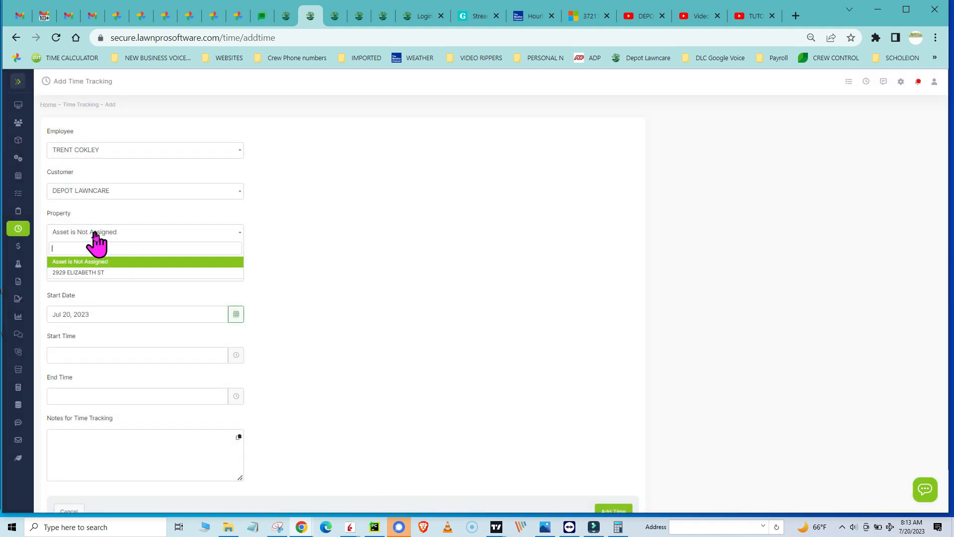
{"action": "left_click", "coordinate": [97, 272]}
- Set the new time entry's category to b2 hourly work for dlc and its start date to Jul 19, 2023
{"action": "left_click", "coordinate": [128, 274]}
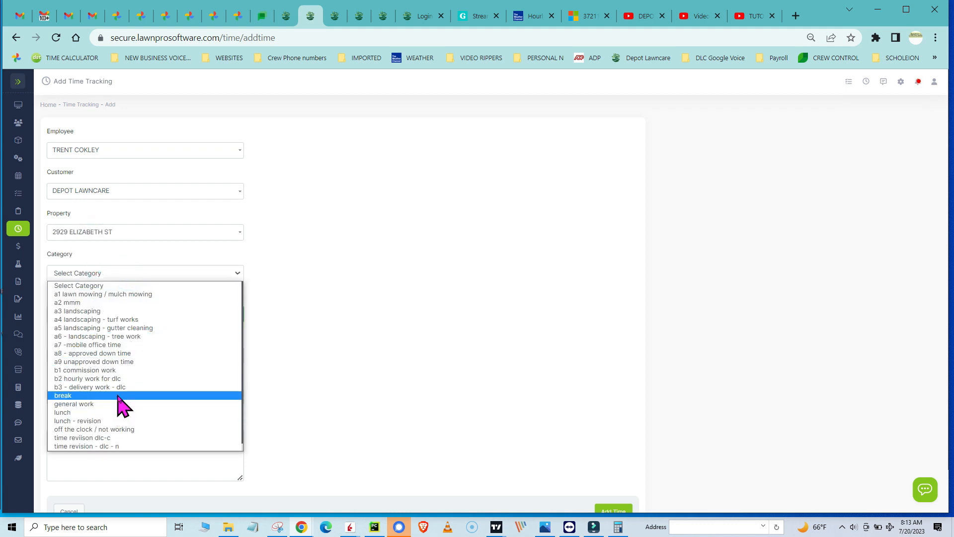
{"action": "left_click", "coordinate": [117, 378]}
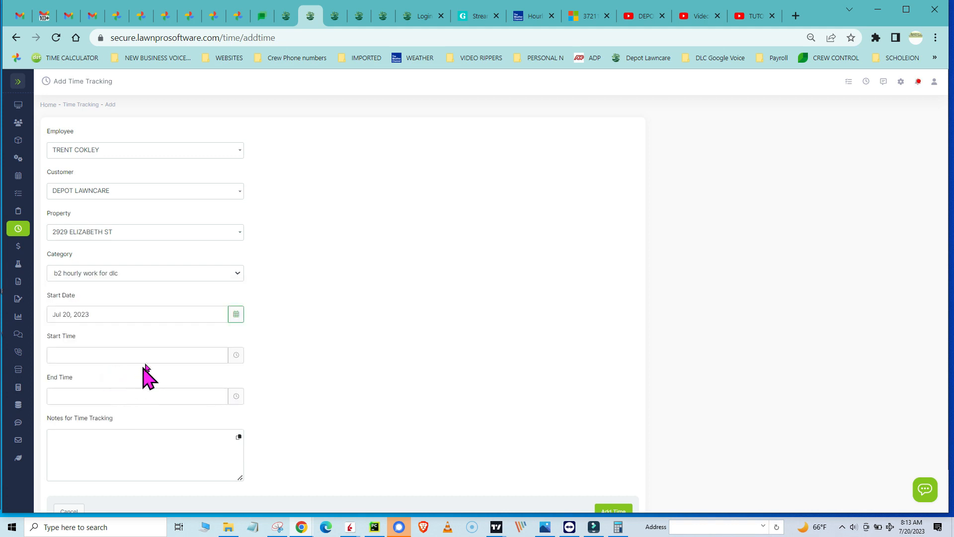
{"action": "left_click", "coordinate": [240, 320]}
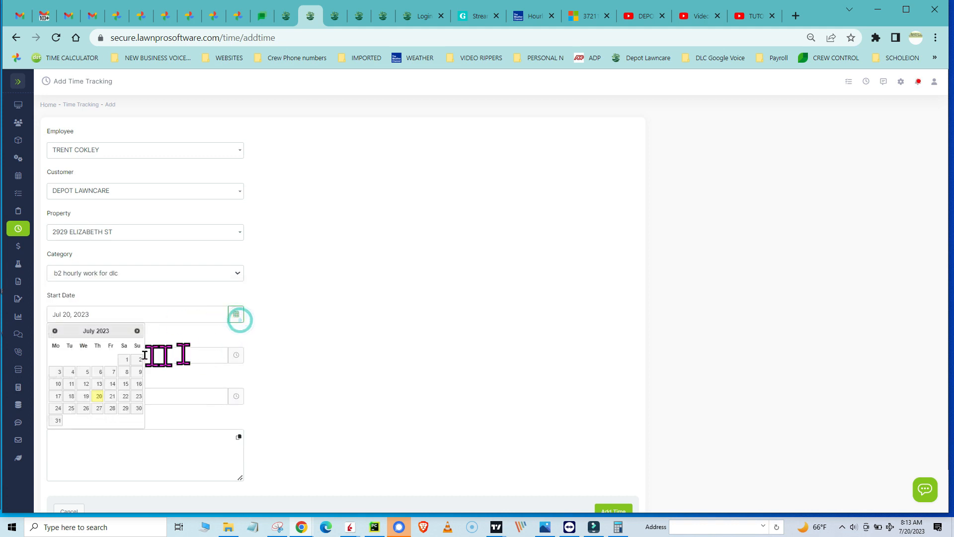
{"action": "left_click", "coordinate": [83, 393]}
- Set the new entry's start time to 07:40 PM and end time to 09:40 PM, and add the time
{"action": "left_click", "coordinate": [207, 350]}
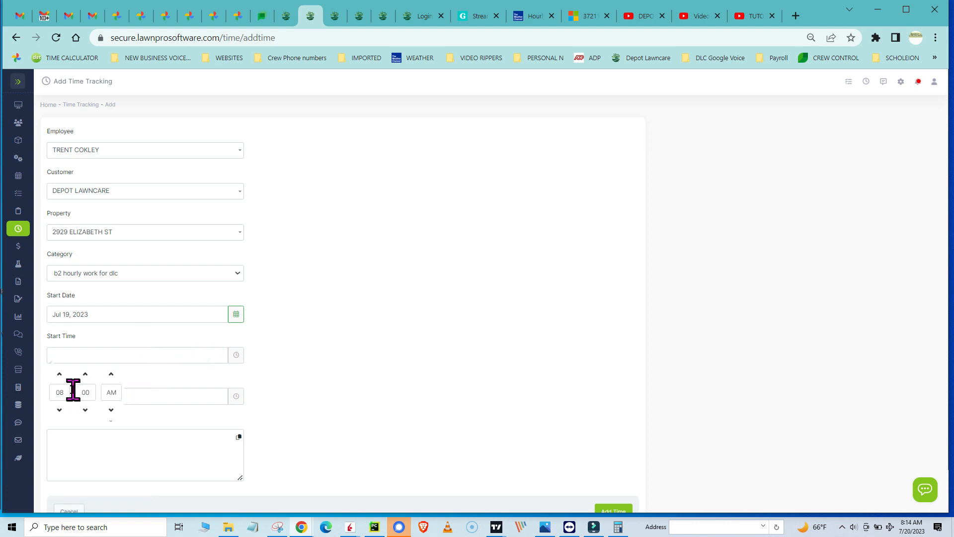
{"action": "left_click", "coordinate": [70, 357]}
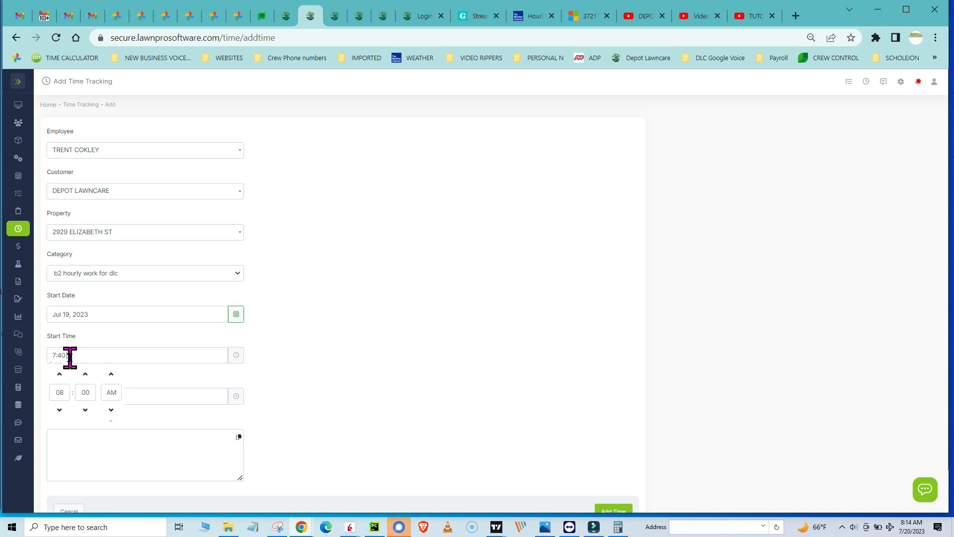
{"action": "left_click", "coordinate": [252, 352]}
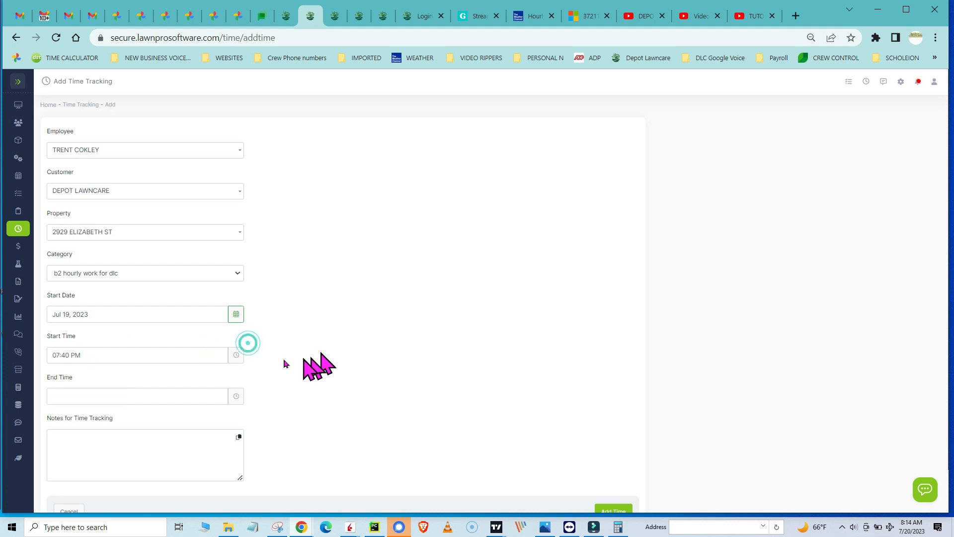
{"action": "left_click", "coordinate": [93, 396]}
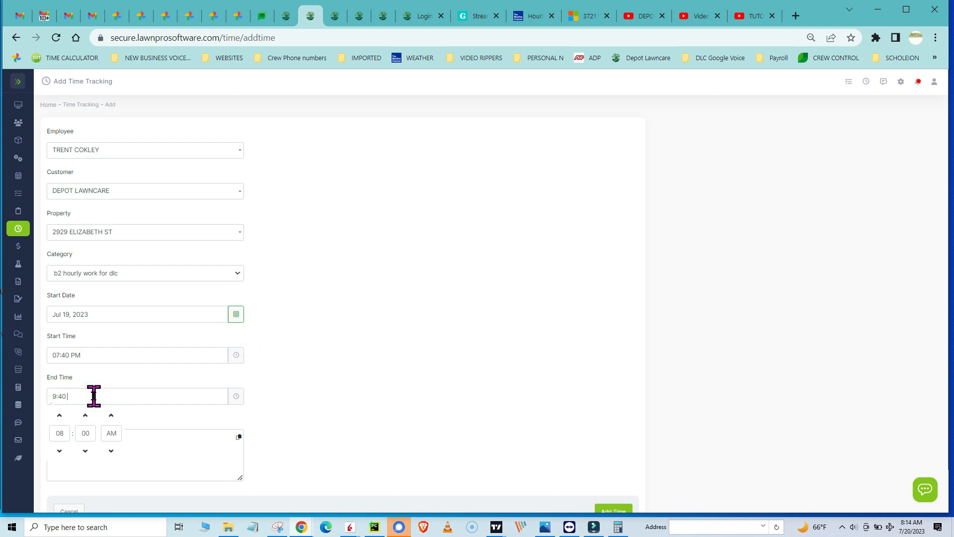
{"action": "left_click", "coordinate": [304, 398]}
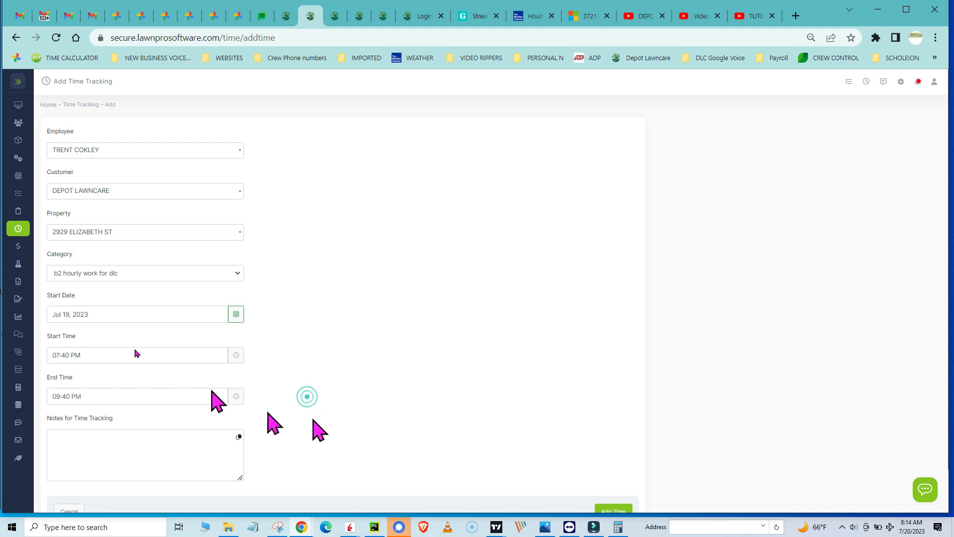
{"action": "scroll", "coordinate": [338, 362], "scroll_direction": "down", "scroll_amount": 1}
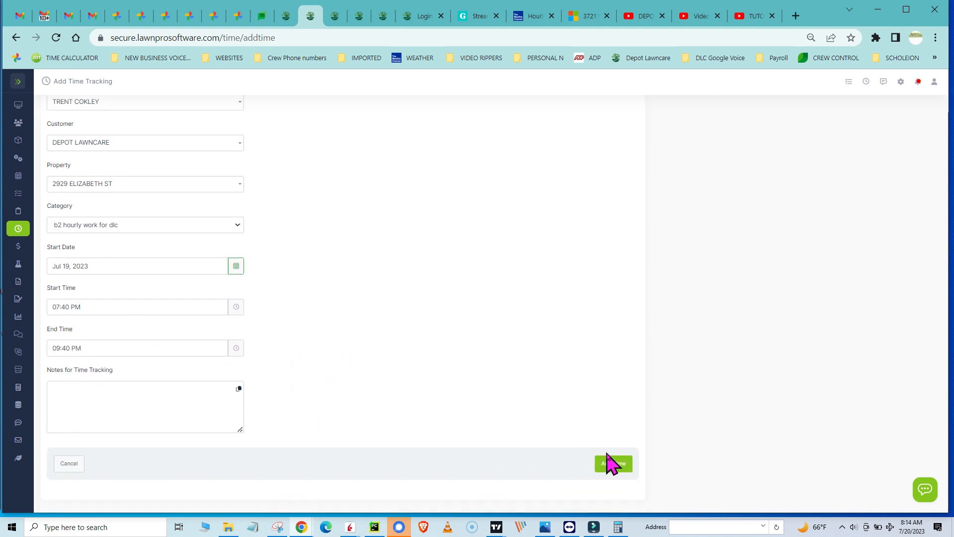
{"action": "left_click", "coordinate": [612, 464]}
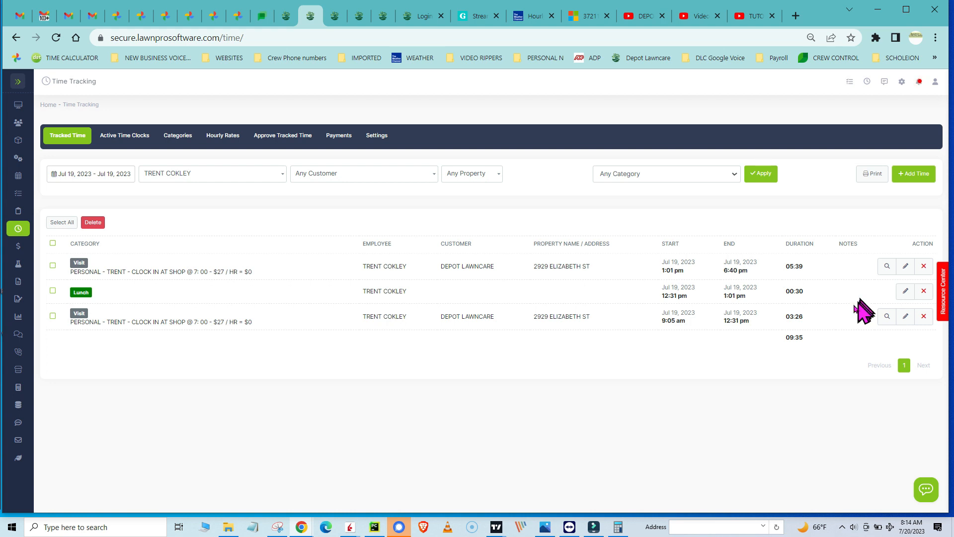
- Filter the employee's tracked time to the date range Jul 19, 2023 - Jul 20, 2023
{"action": "left_click", "coordinate": [93, 178]}
{"action": "scroll", "coordinate": [82, 254], "scroll_direction": "down", "scroll_amount": 2}
{"action": "left_click", "coordinate": [78, 273]}
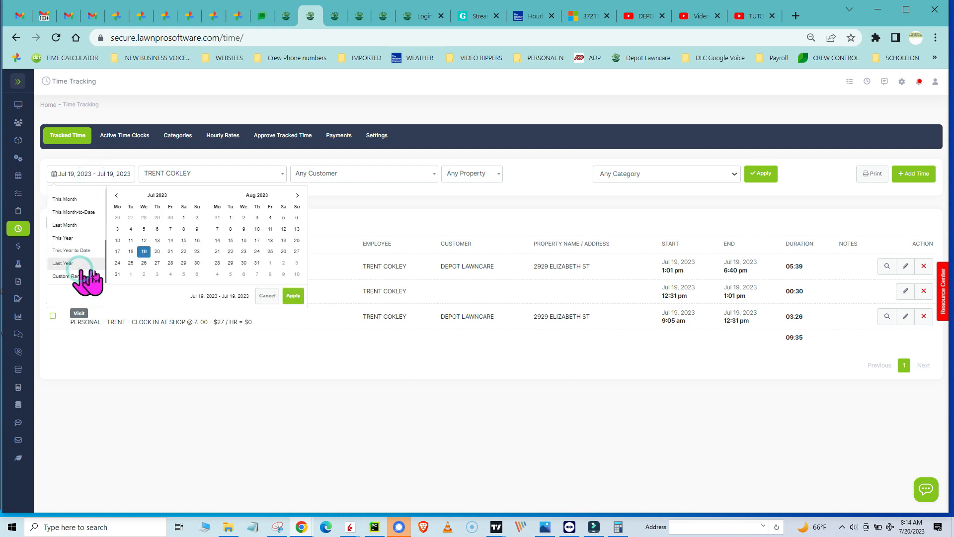
{"action": "left_click", "coordinate": [145, 251]}
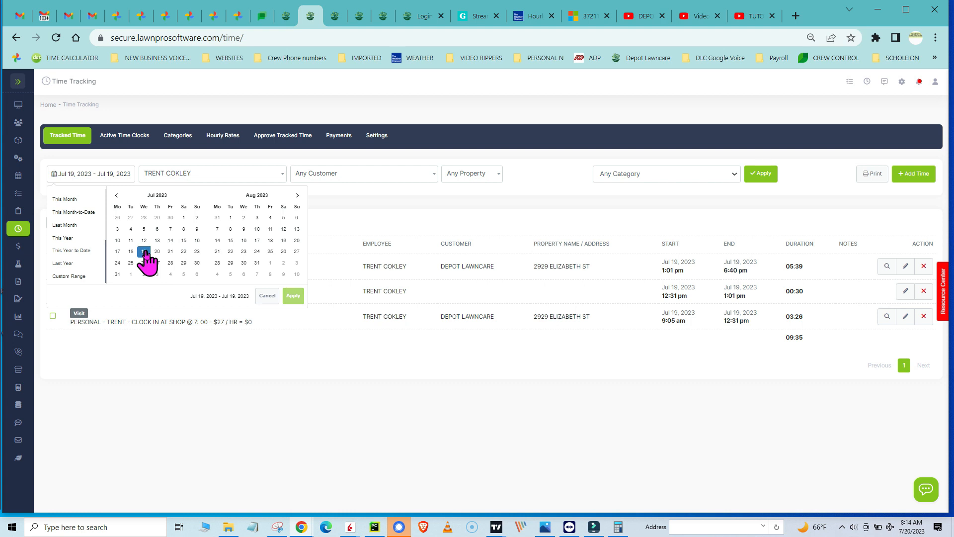
{"action": "left_click", "coordinate": [157, 252]}
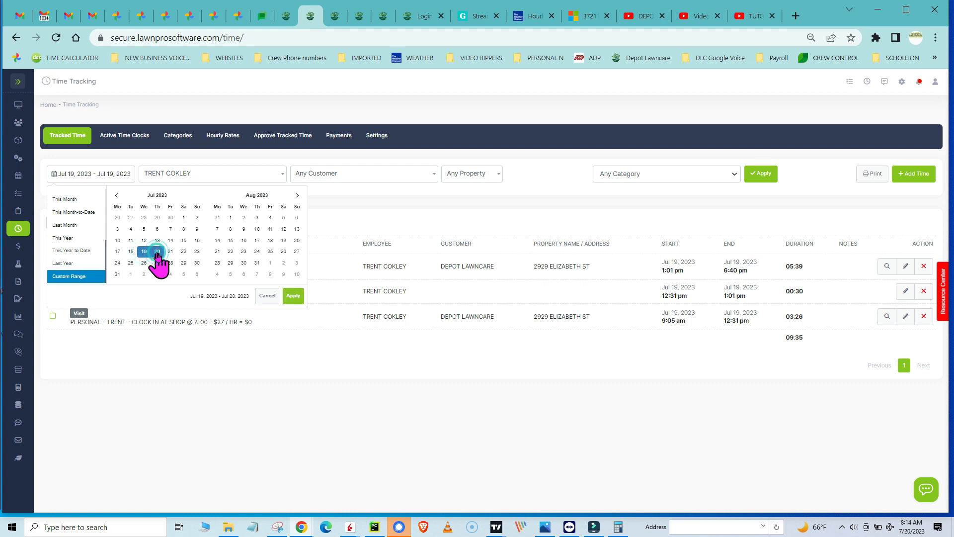
{"action": "left_click", "coordinate": [291, 299]}
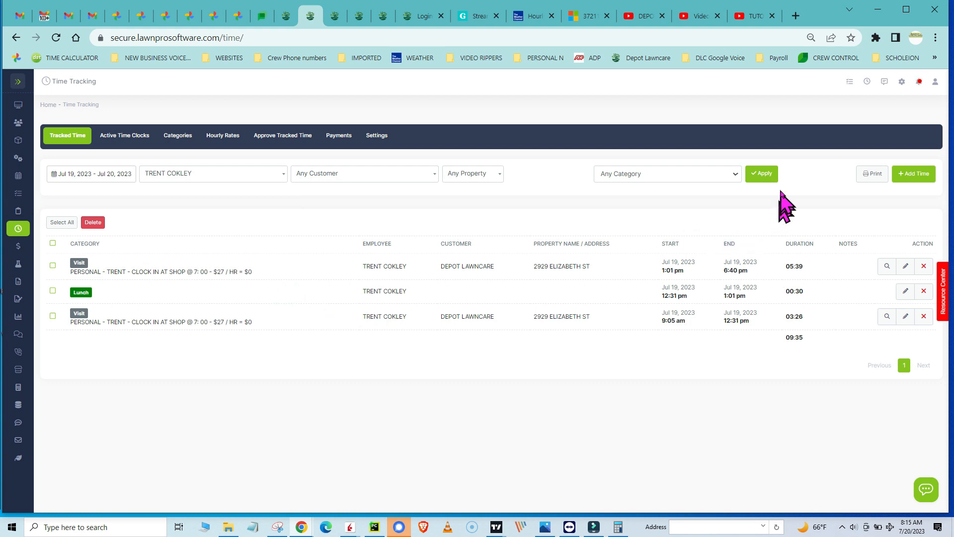
{"action": "left_click", "coordinate": [763, 177]}
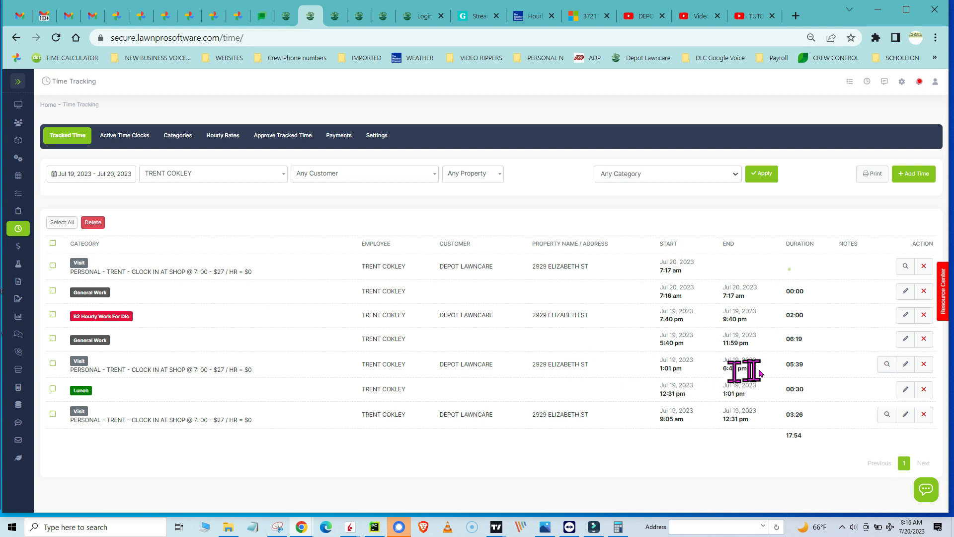
- Delete the Jul 19 General Work entry starting at 5:40 pm and the B2 Hourly Work entry starting at 7:40 pm
{"action": "left_click", "coordinate": [924, 339]}
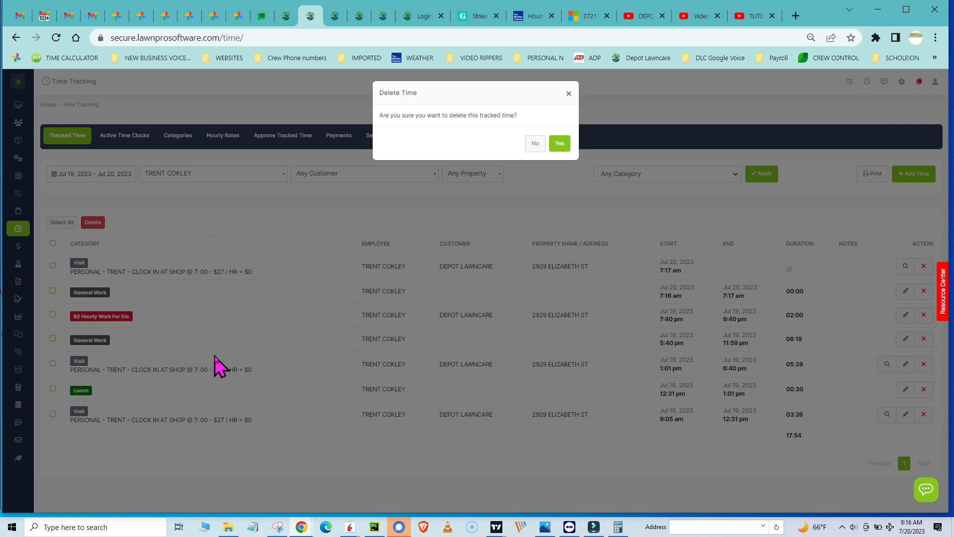
{"action": "left_click", "coordinate": [562, 147]}
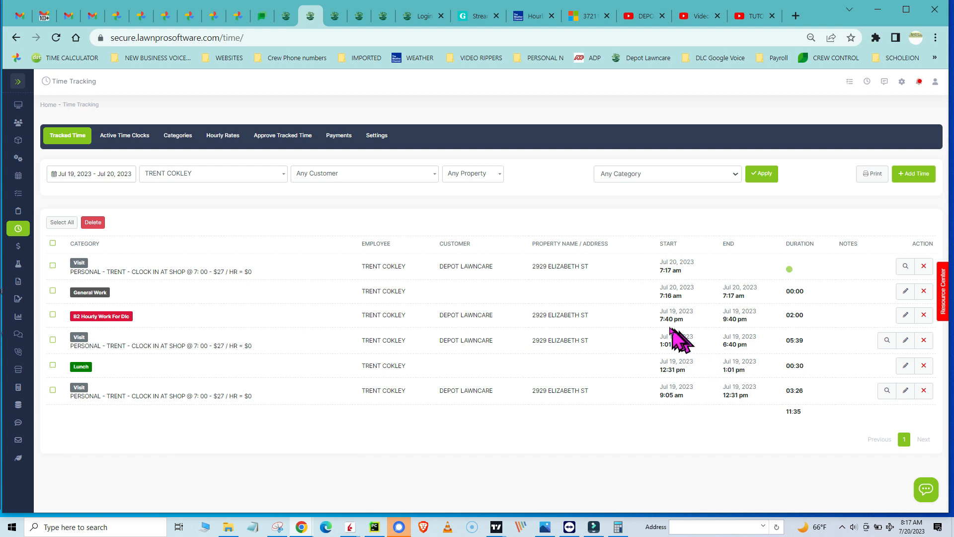
{"action": "left_click", "coordinate": [923, 314]}
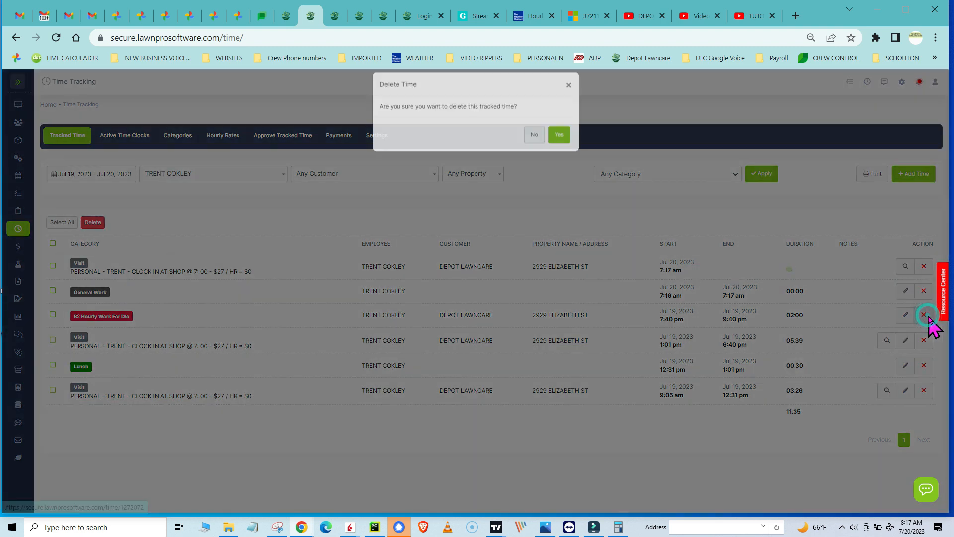
{"action": "left_click", "coordinate": [556, 141]}
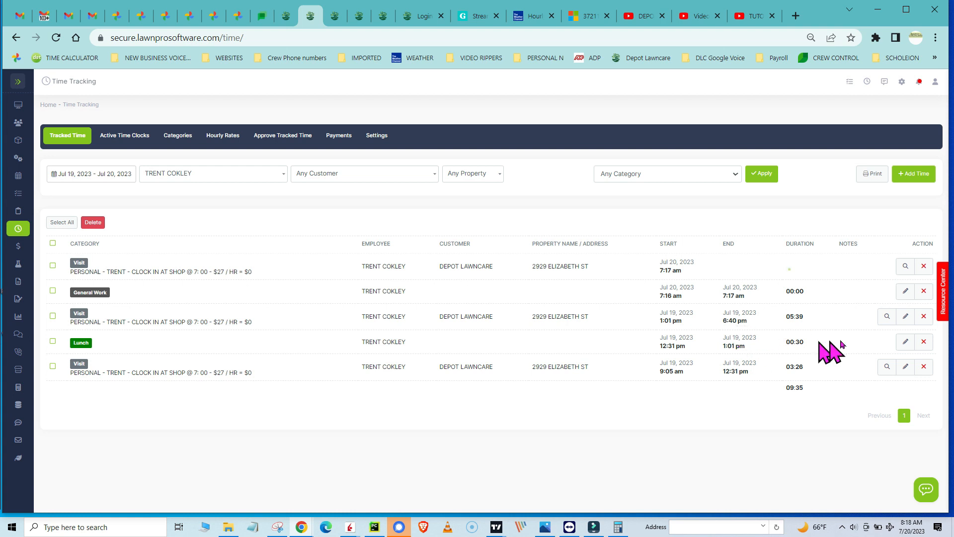
- Change the end time of the Jul 19 visit starting at 1:01 pm to 5:40 pm and update the entry
{"action": "left_click", "coordinate": [906, 318]}
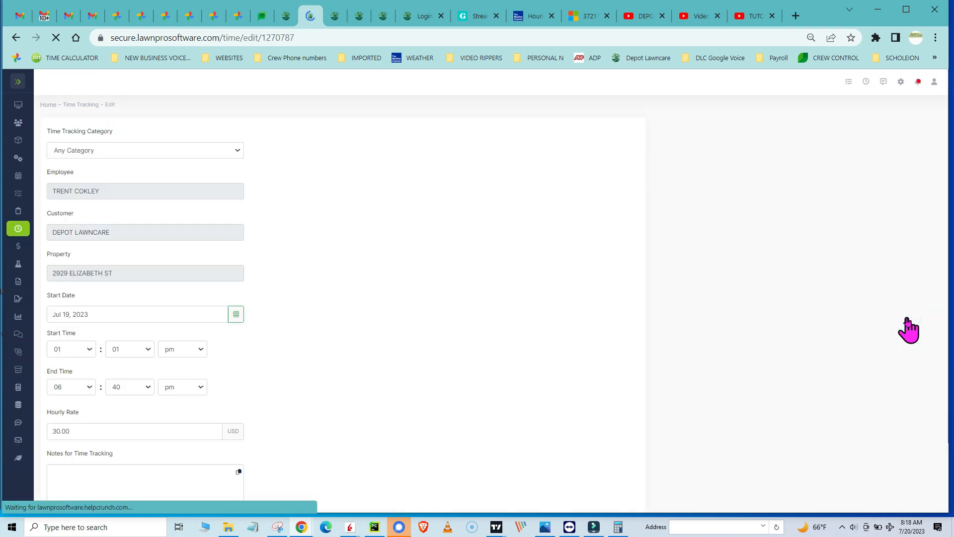
{"action": "scroll", "coordinate": [390, 326], "scroll_direction": "down", "scroll_amount": 1}
{"action": "left_click", "coordinate": [89, 324]}
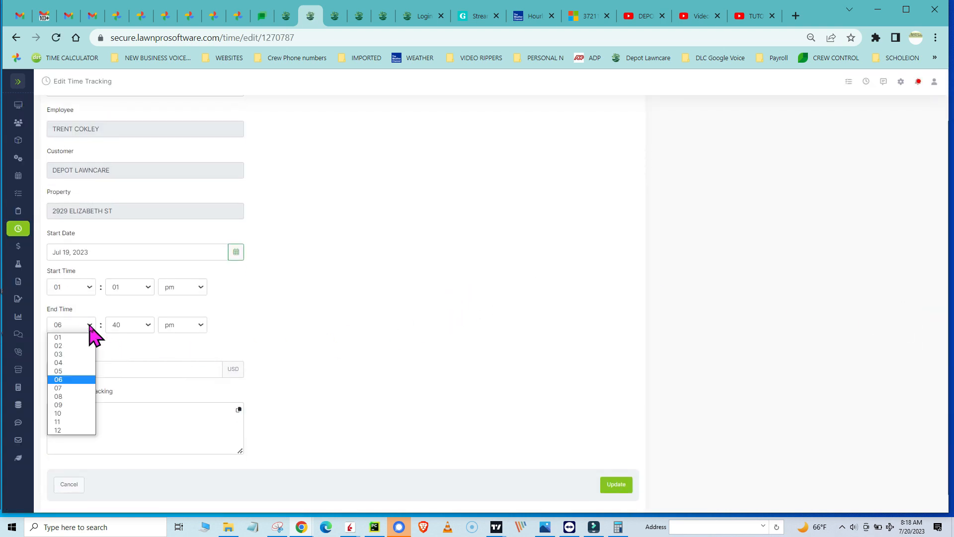
{"action": "left_click", "coordinate": [69, 373]}
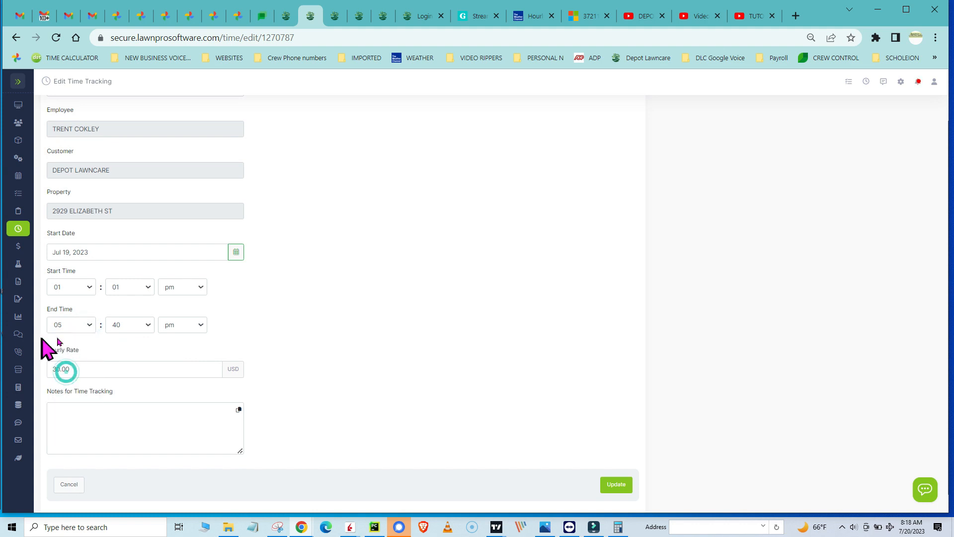
{"action": "scroll", "coordinate": [447, 388], "scroll_direction": "down", "scroll_amount": 1}
{"action": "left_click", "coordinate": [620, 463]}
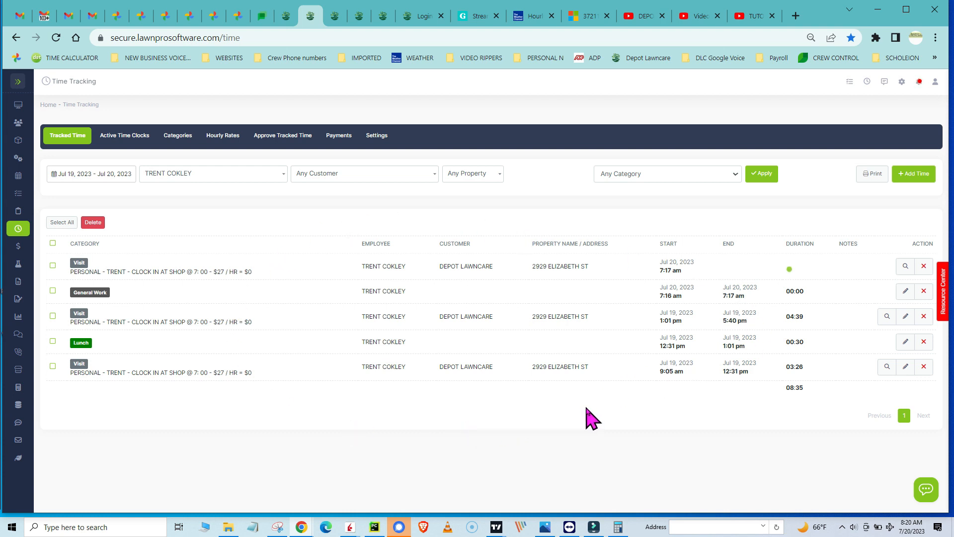
- Export the filtered time tracking report as a PDF file to the Desktop, keeping the suggested file name
{"action": "left_click", "coordinate": [871, 180]}
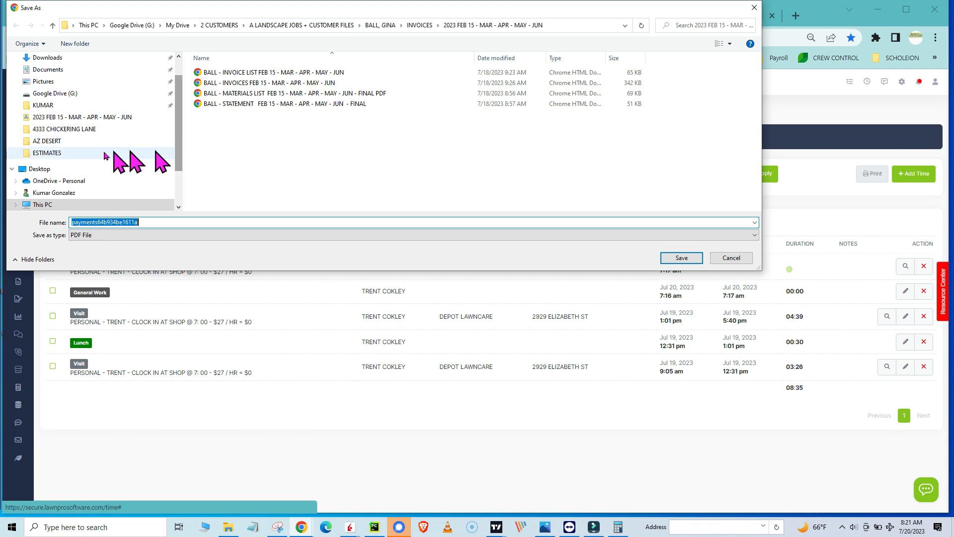
{"action": "left_click", "coordinate": [36, 170]}
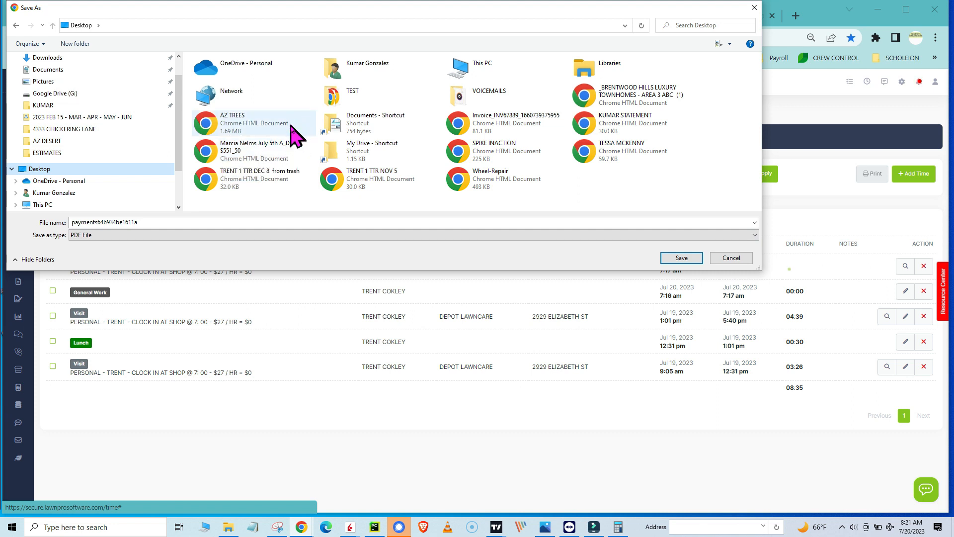
{"action": "left_click", "coordinate": [678, 260]}
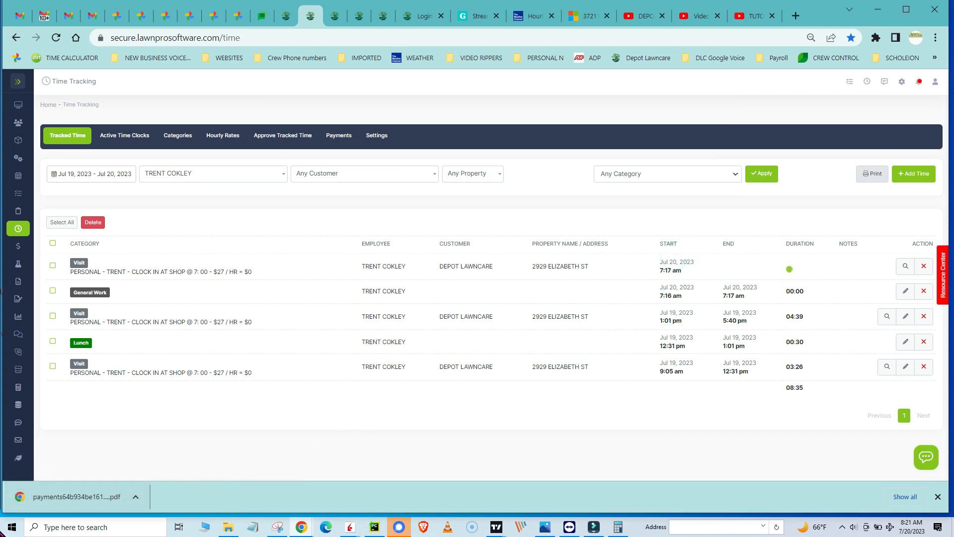
- Open the exported PDF report, examine its total working time and daily entries, and return to the tracked time list
{"action": "left_click", "coordinate": [65, 497]}
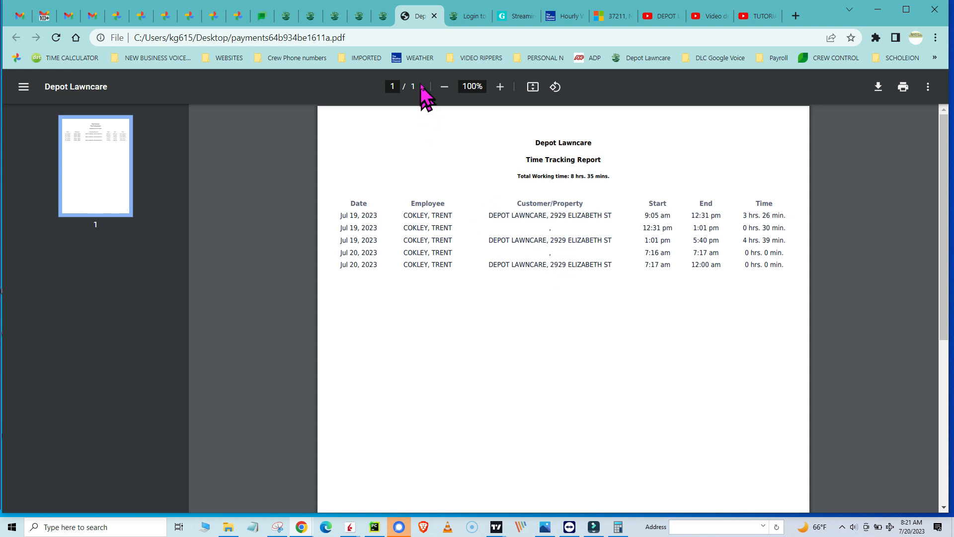
{"action": "left_click", "coordinate": [433, 16]}
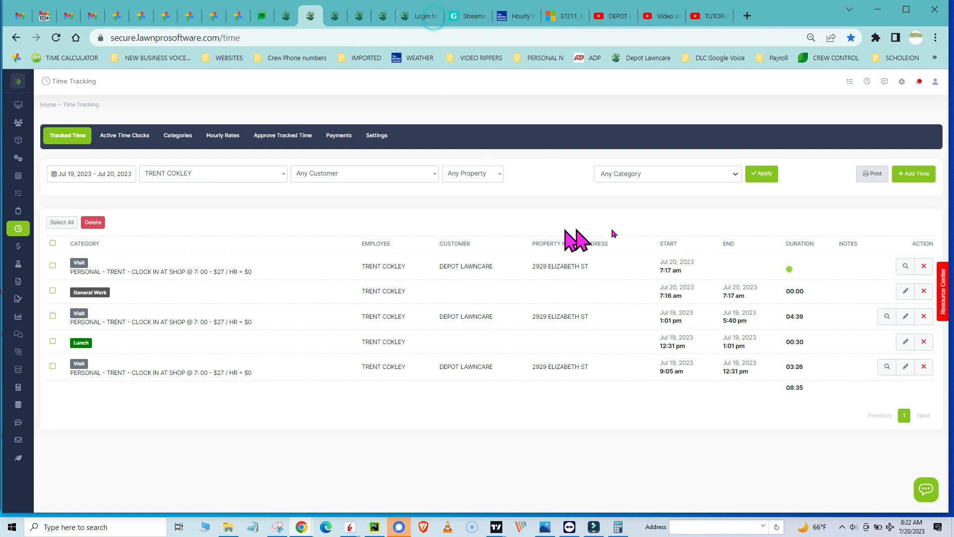
{"action": "left_click", "coordinate": [871, 177]}
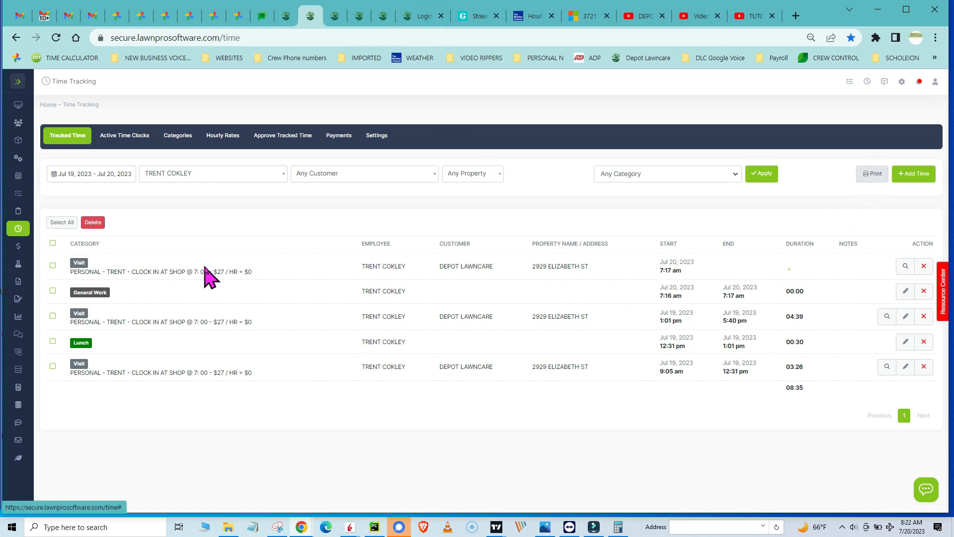